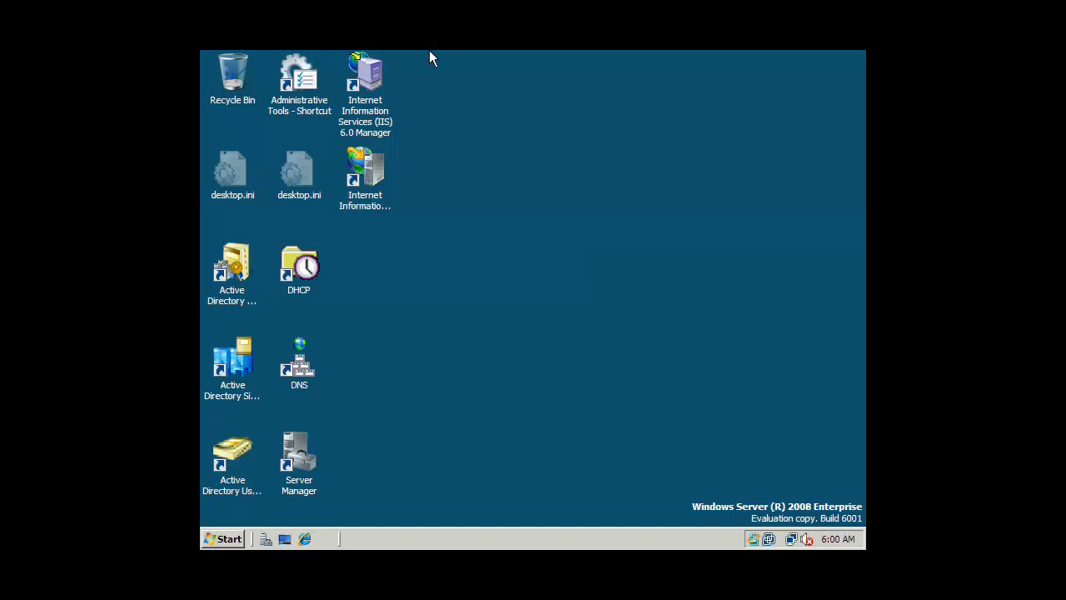
Launch IIS 6.0 Manager and expand the local computer to list FTP Sites, showing the stopped Default FTP Site
{"action": "double_click", "coordinate": [374, 93]}
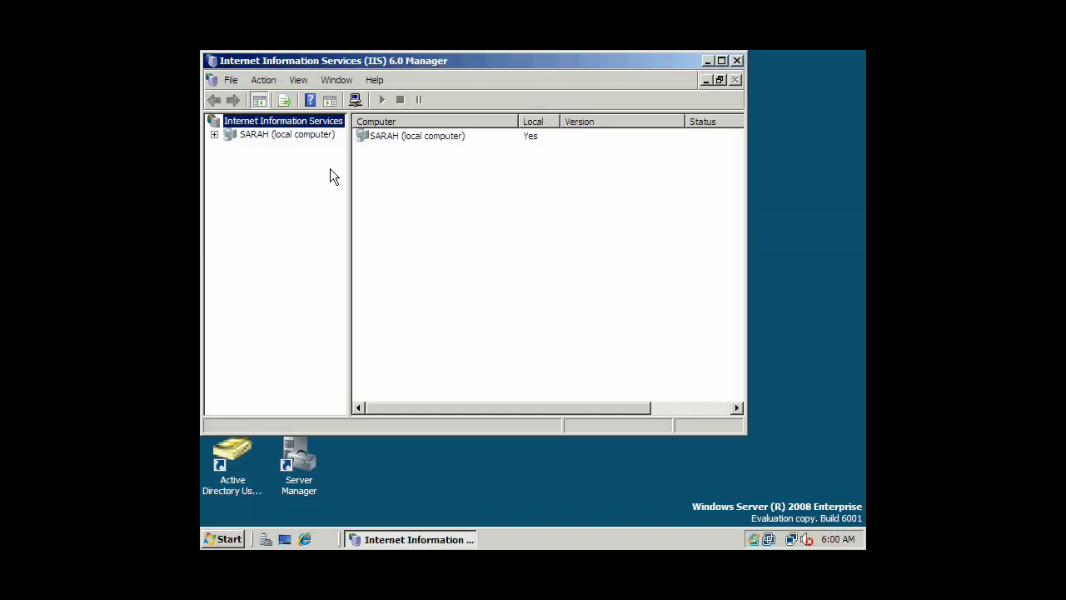
{"action": "left_click", "coordinate": [214, 134]}
{"action": "left_click", "coordinate": [230, 148]}
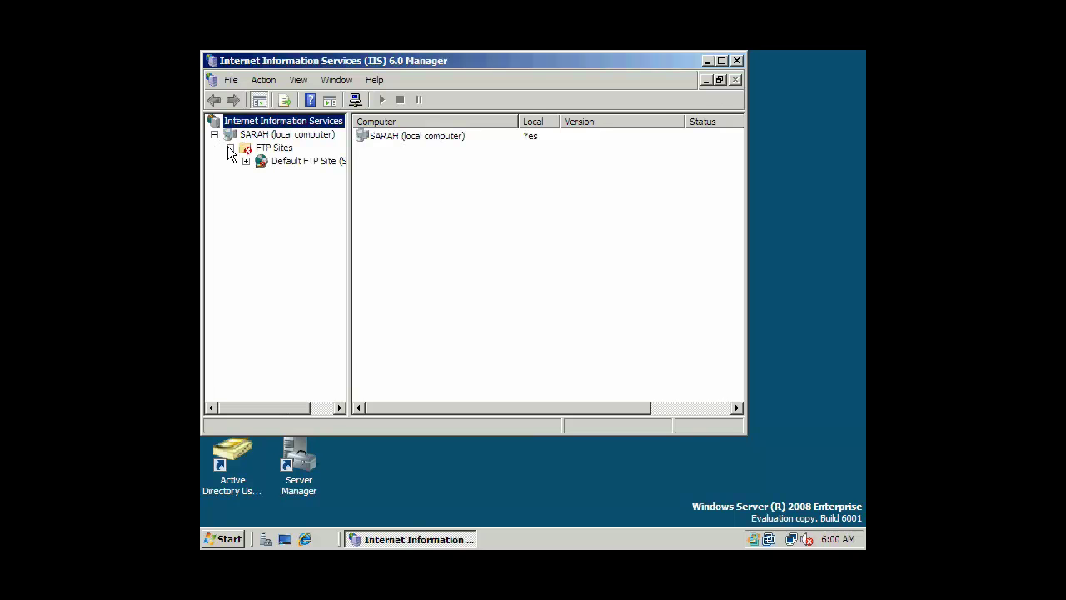
{"action": "left_click", "coordinate": [267, 148]}
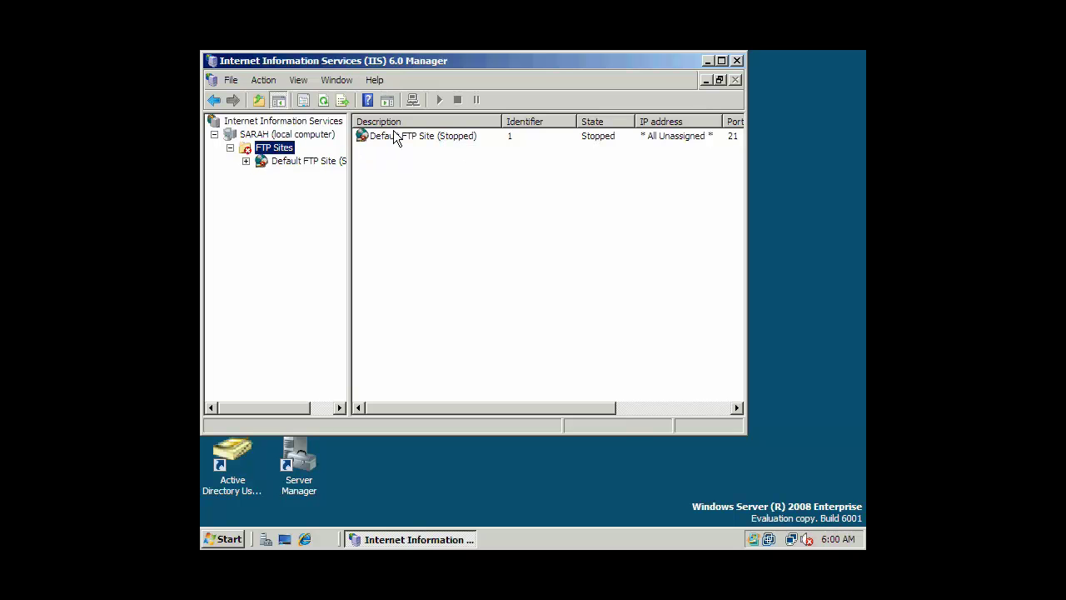
Open the FTP Sites Properties and inspect the 120-second connection timeout value
{"action": "right_click", "coordinate": [273, 148]}
{"action": "left_click", "coordinate": [326, 261]}
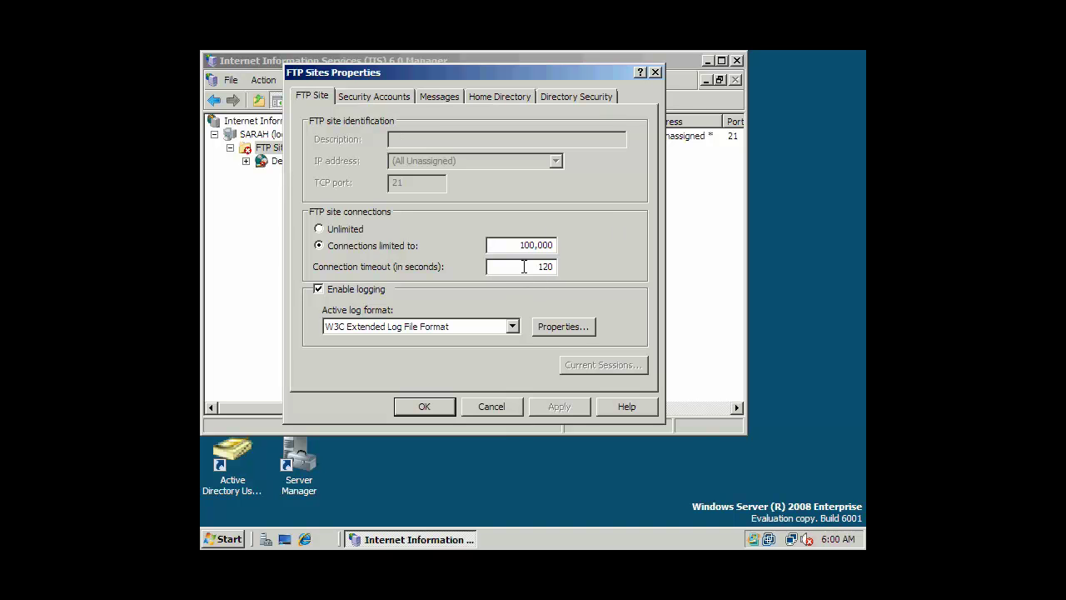
{"action": "left_click_drag", "start_coordinate": [524, 267], "coordinate": [597, 269]}
{"action": "left_click_drag", "start_coordinate": [536, 266], "coordinate": [570, 264]}
On the Security Accounts tab, inspect the anonymous account user name
{"action": "left_click", "coordinate": [379, 92]}
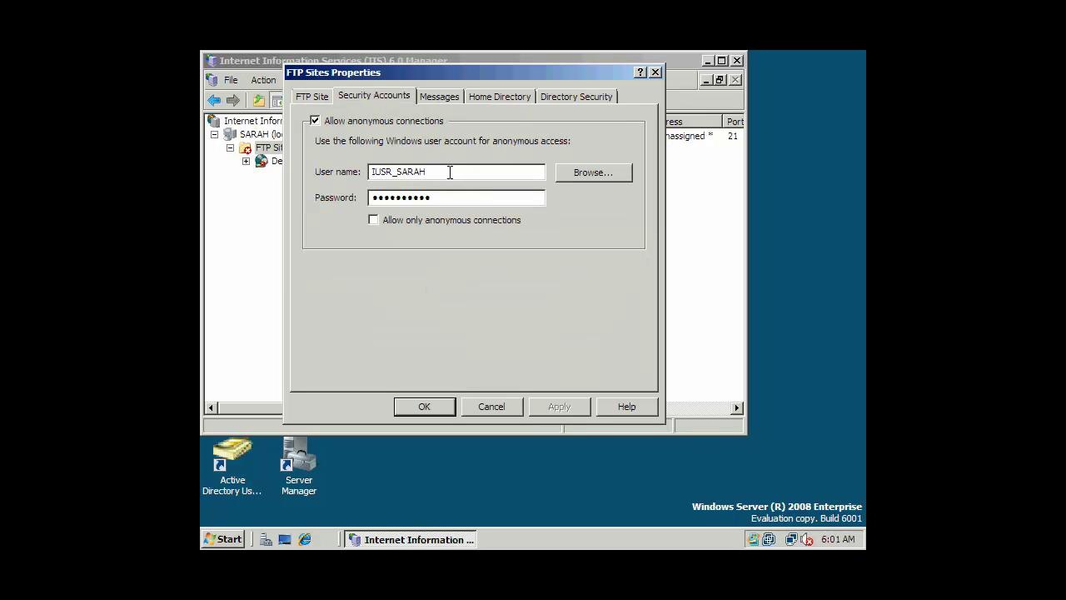
{"action": "left_click_drag", "start_coordinate": [451, 171], "coordinate": [352, 164]}
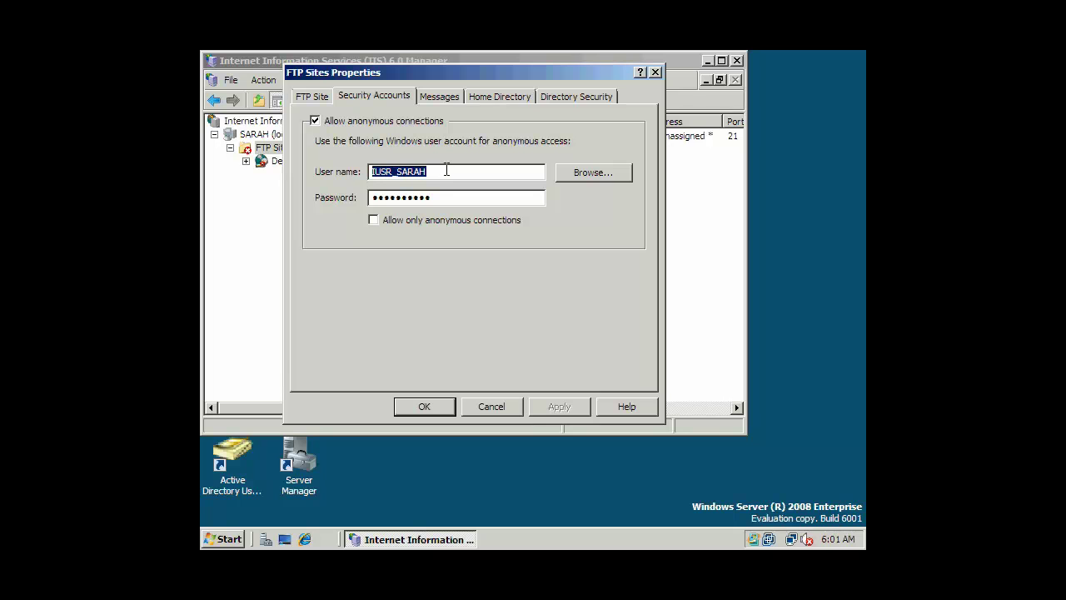
{"action": "left_click_drag", "start_coordinate": [446, 169], "coordinate": [348, 164]}
{"action": "left_click", "coordinate": [451, 167]}
Enter the Banner message 'Welcome to PIRATES.arrrgh ! Have a swashbuckling time...' on the Messages tab
{"action": "left_click", "coordinate": [448, 99]}
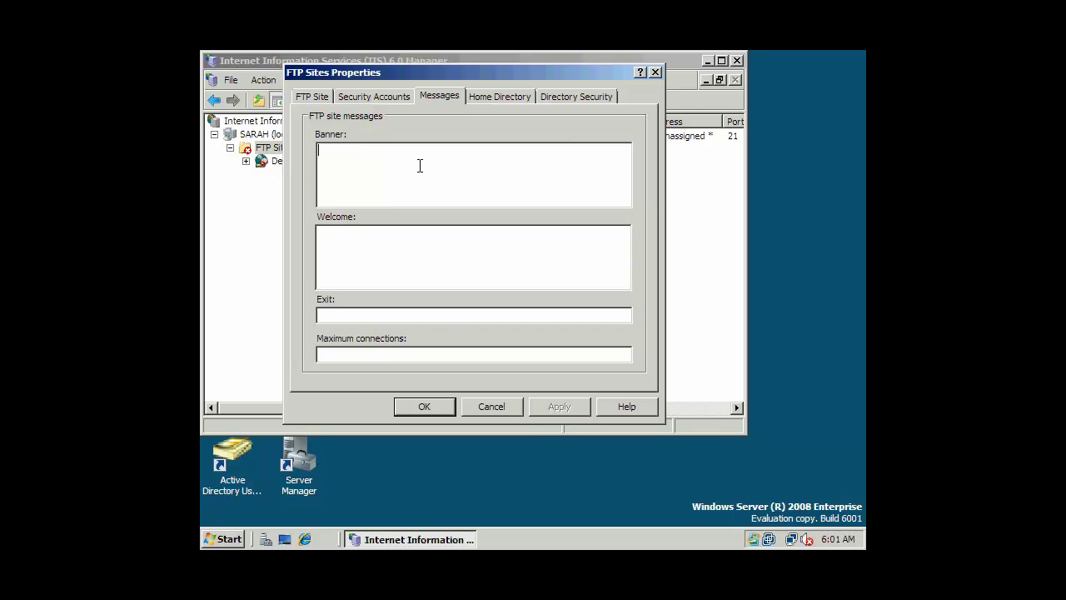
{"action": "left_click", "coordinate": [417, 162]}
{"action": "type", "text": "Welcome to PIRATES.arrrgh ! Have a "}
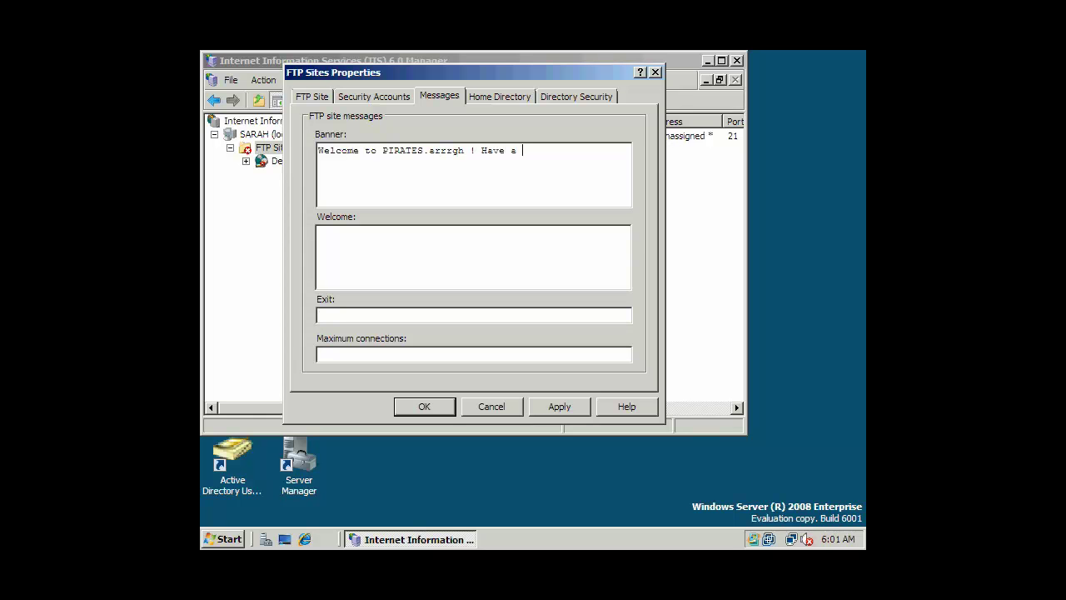
{"action": "type", "text": "swashbuckling time..."}
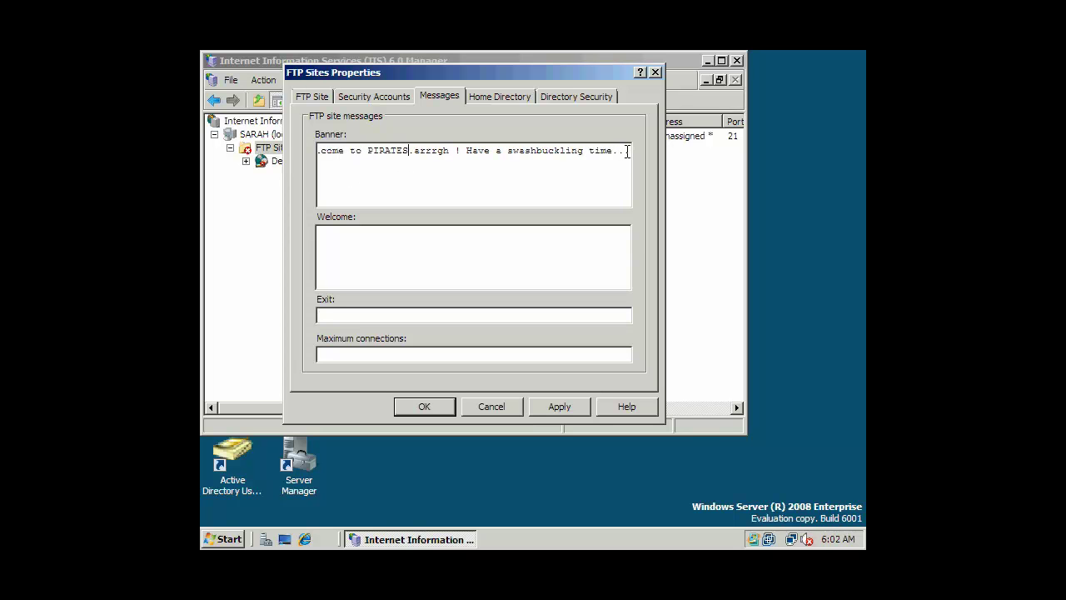
{"action": "left_click_drag", "start_coordinate": [626, 152], "coordinate": [260, 150]}
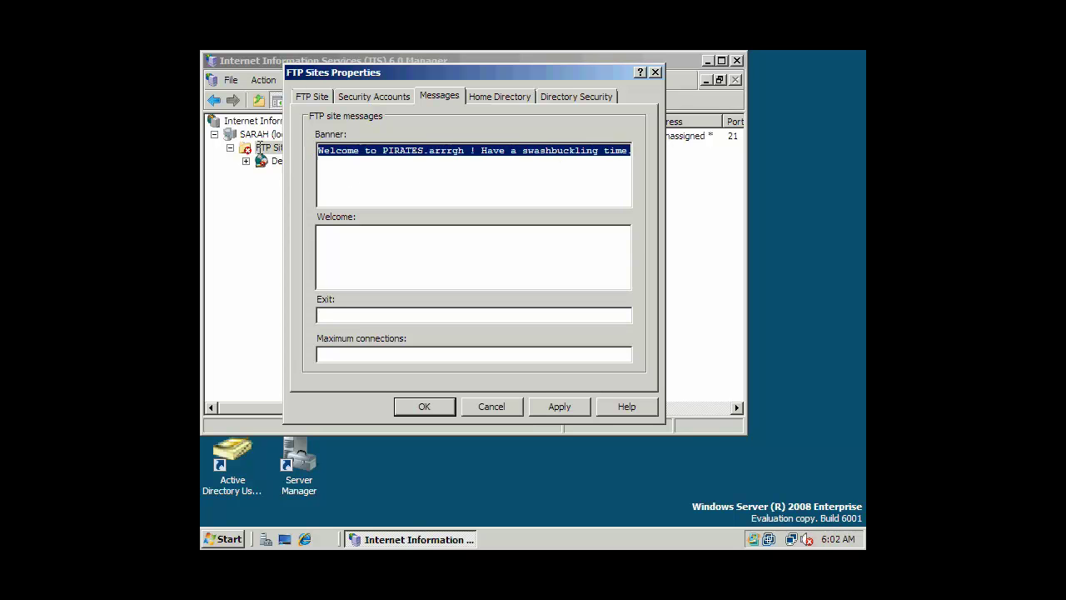
Set the Welcome message to 'Arrghh, me maties!' and the Exit message to 'Walk the planck'
{"action": "left_click", "coordinate": [341, 241]}
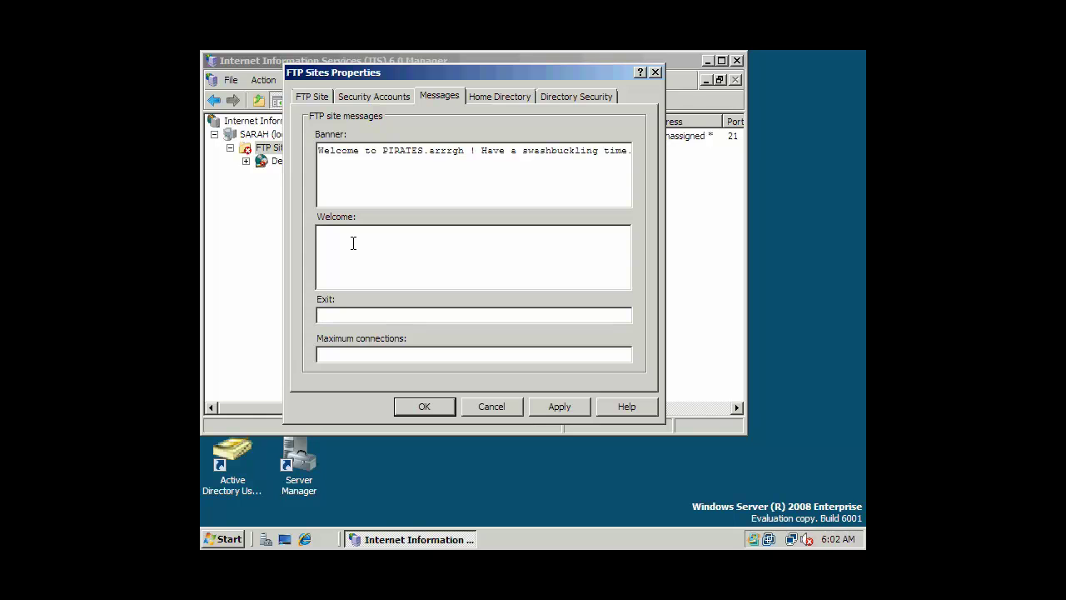
{"action": "type", "text": "Arrghh, me maties!"}
{"action": "left_click", "coordinate": [358, 316]}
{"action": "type", "text": "Walk the planck!"}
{"action": "key", "text": "Tab"}
Review the Home Directory and Directory Security tabs, starting then cancelling a denied-computer entry
{"action": "left_click", "coordinate": [409, 320]}
{"action": "left_click", "coordinate": [494, 99]}
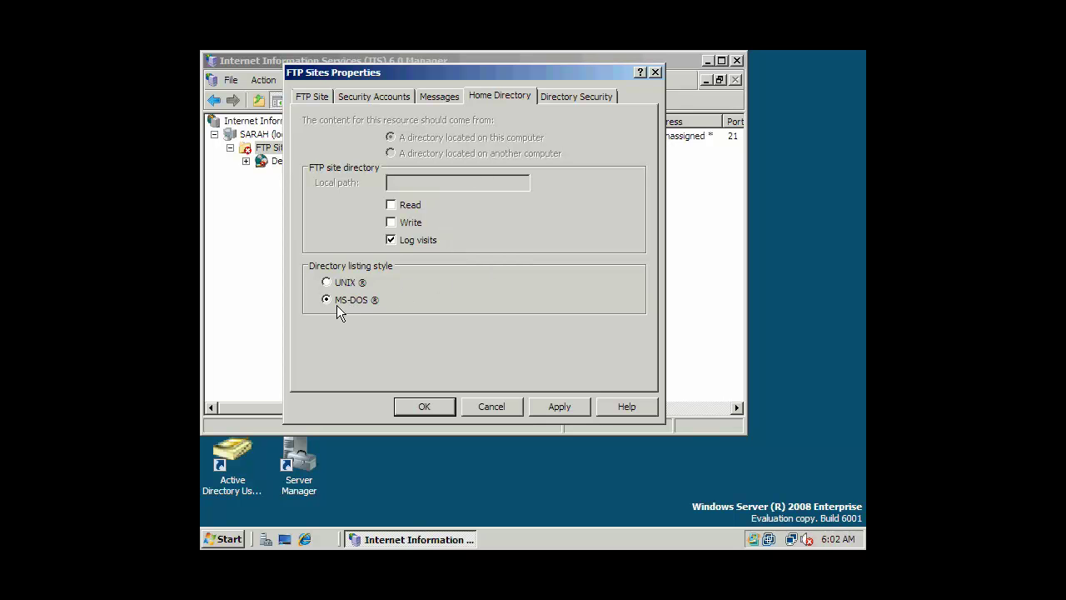
{"action": "left_click", "coordinate": [559, 93]}
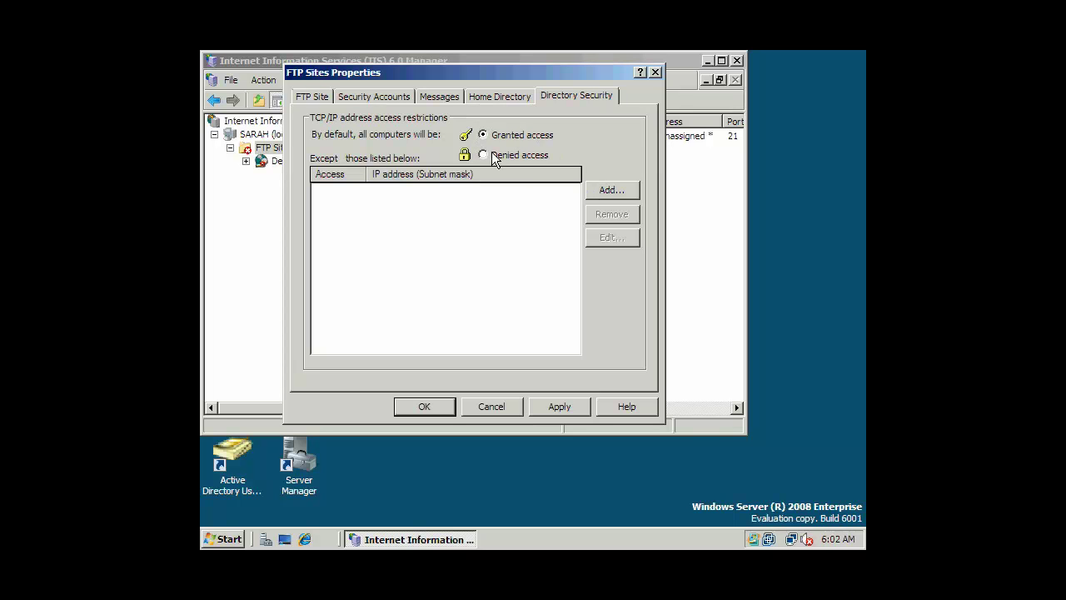
{"action": "left_click", "coordinate": [601, 191]}
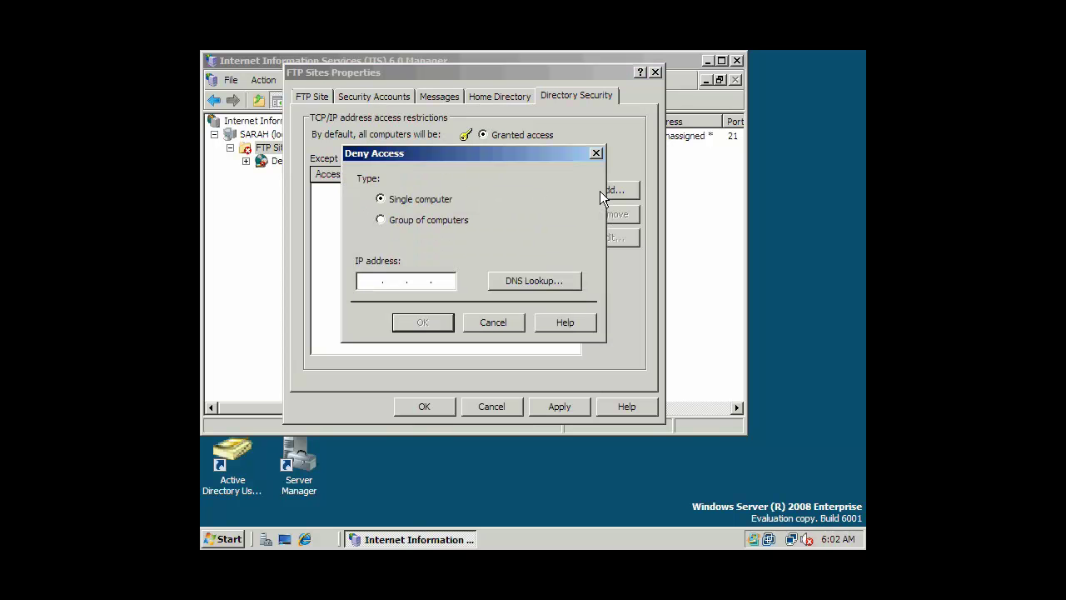
{"action": "left_click", "coordinate": [376, 280]}
{"action": "left_click", "coordinate": [505, 323]}
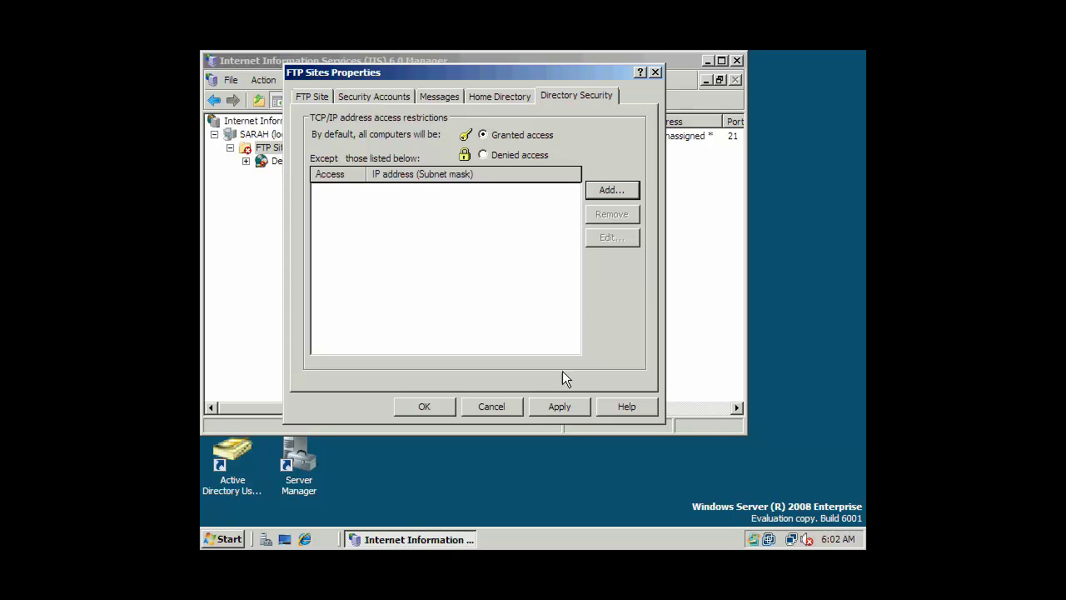
Save the FTP Sites properties and start the Default FTP Site along with the FTP service
{"action": "left_click", "coordinate": [423, 407]}
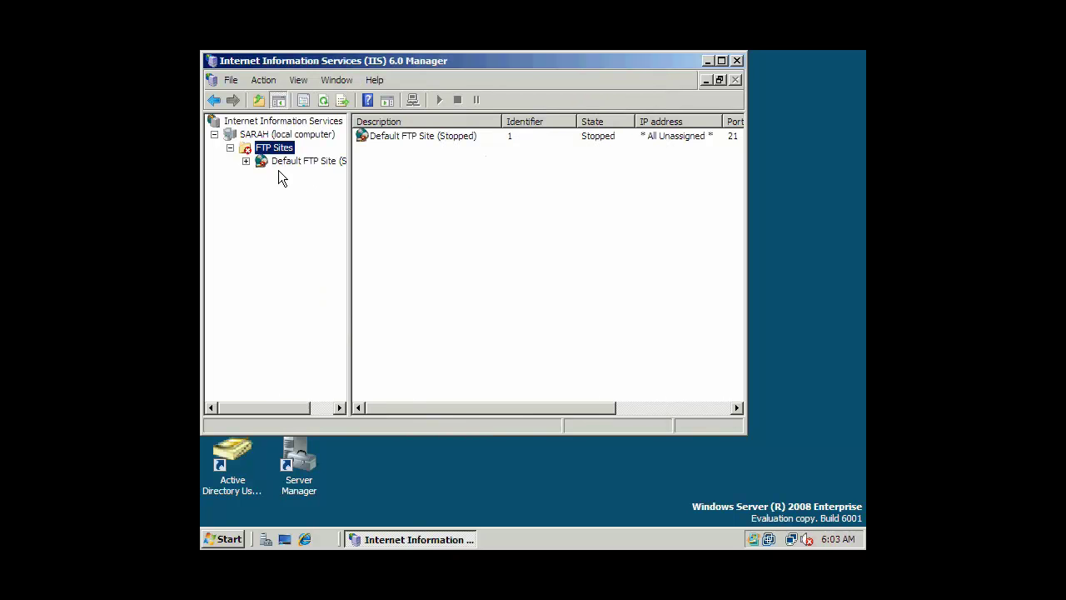
{"action": "right_click", "coordinate": [400, 131]}
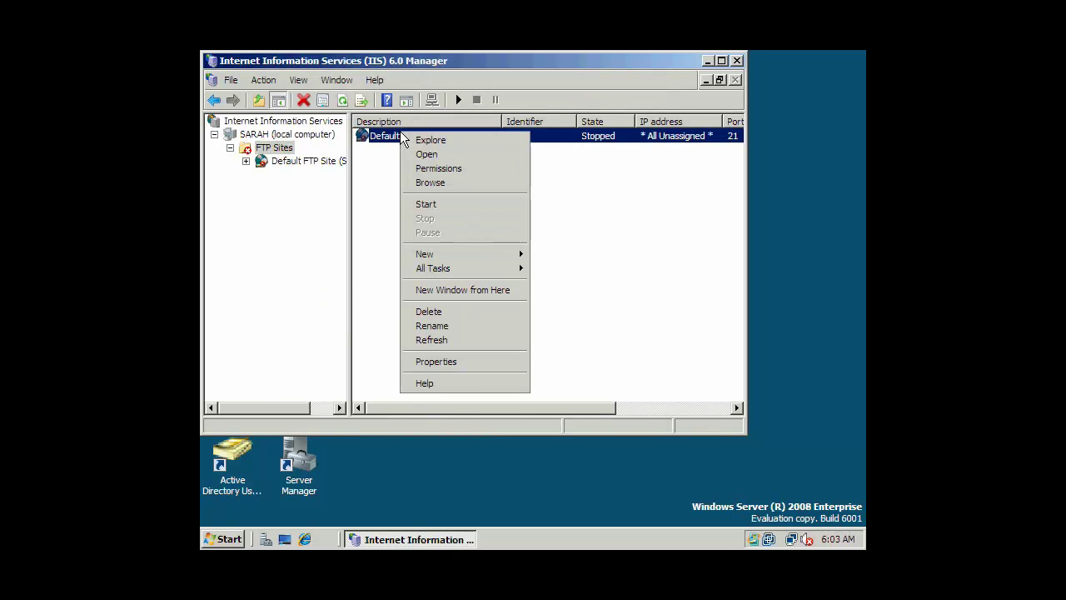
{"action": "left_click", "coordinate": [454, 205]}
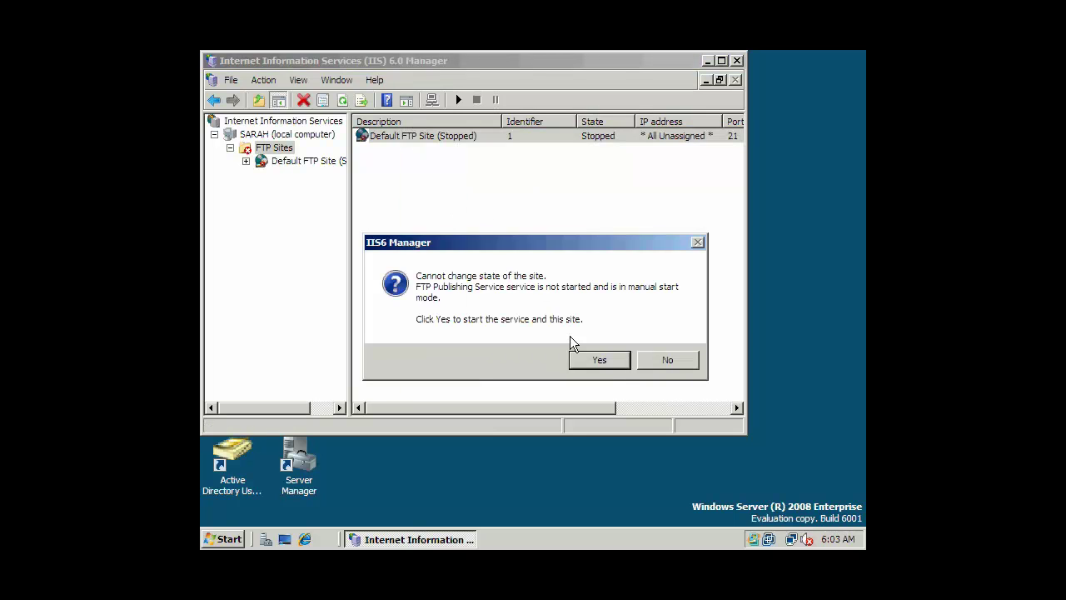
{"action": "left_click", "coordinate": [610, 361]}
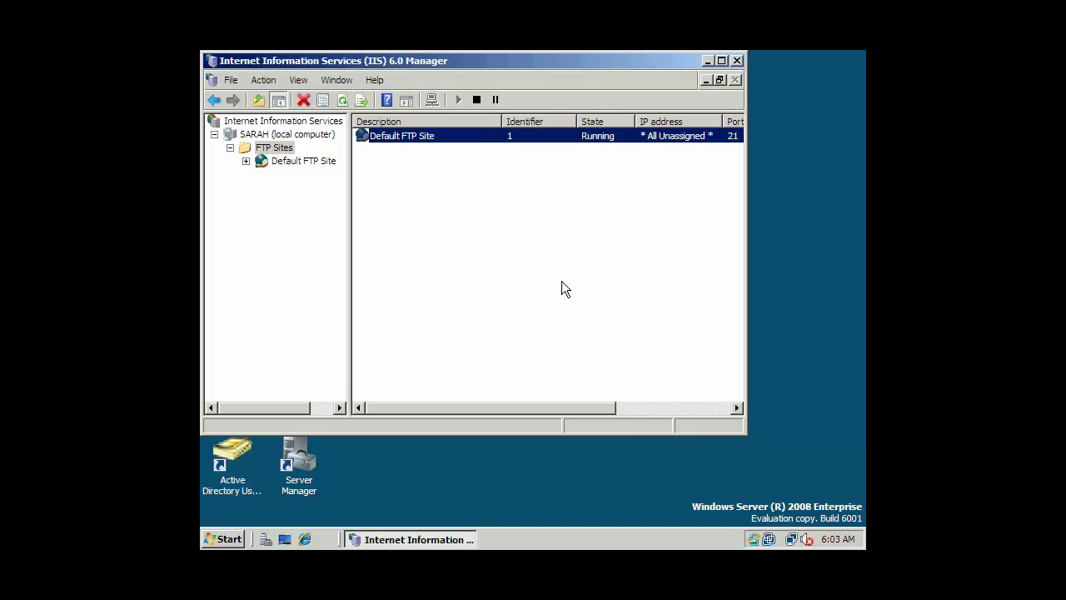
{"action": "left_click", "coordinate": [498, 205]}
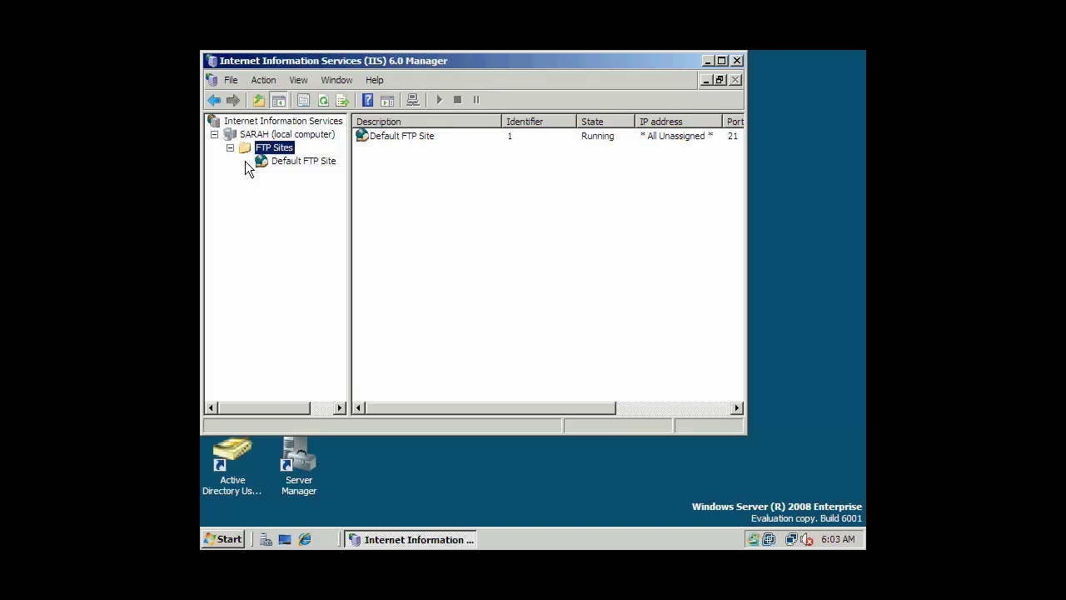
Review the Default FTP Site's security, messages, home directory and address restriction tabs, then close IIS Manager
{"action": "left_click", "coordinate": [279, 160]}
{"action": "right_click", "coordinate": [279, 161]}
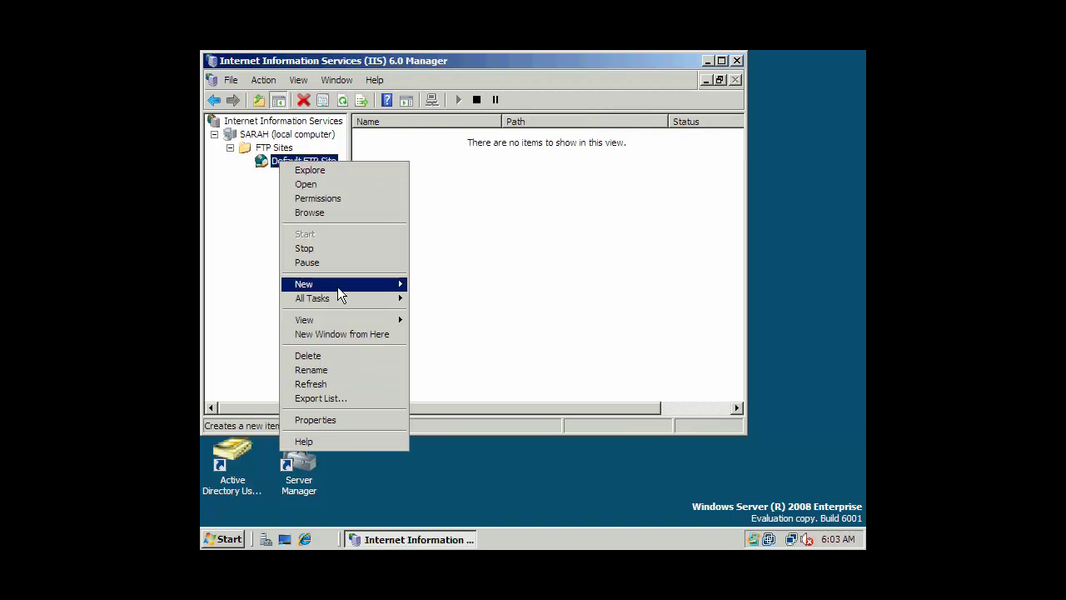
{"action": "left_click", "coordinate": [337, 422]}
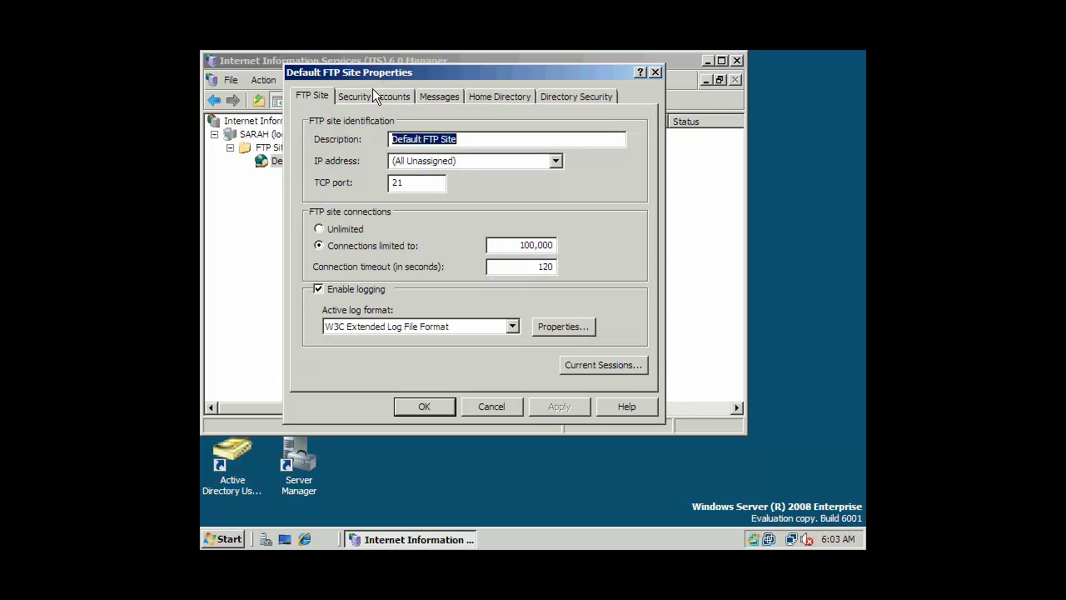
{"action": "left_click", "coordinate": [372, 90]}
{"action": "left_click", "coordinate": [426, 94]}
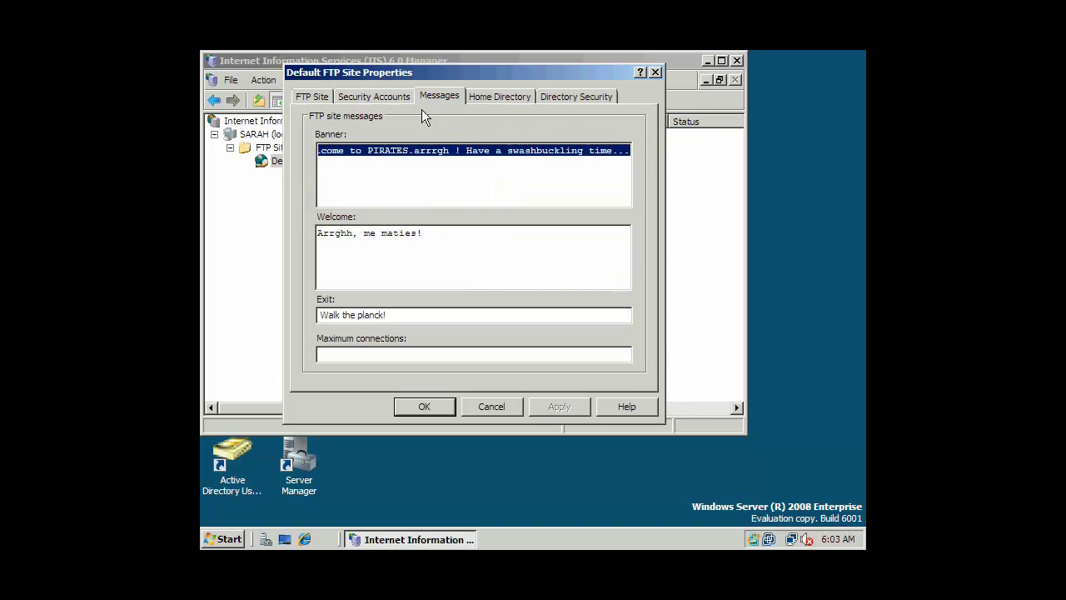
{"action": "left_click", "coordinate": [491, 97]}
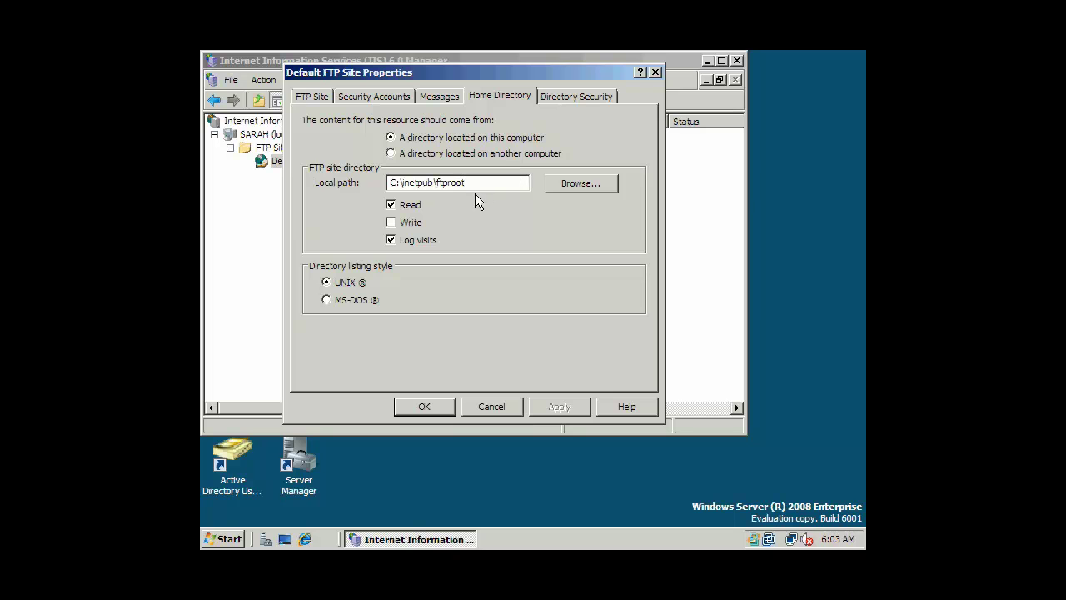
{"action": "left_click", "coordinate": [514, 187]}
{"action": "left_click", "coordinate": [596, 98]}
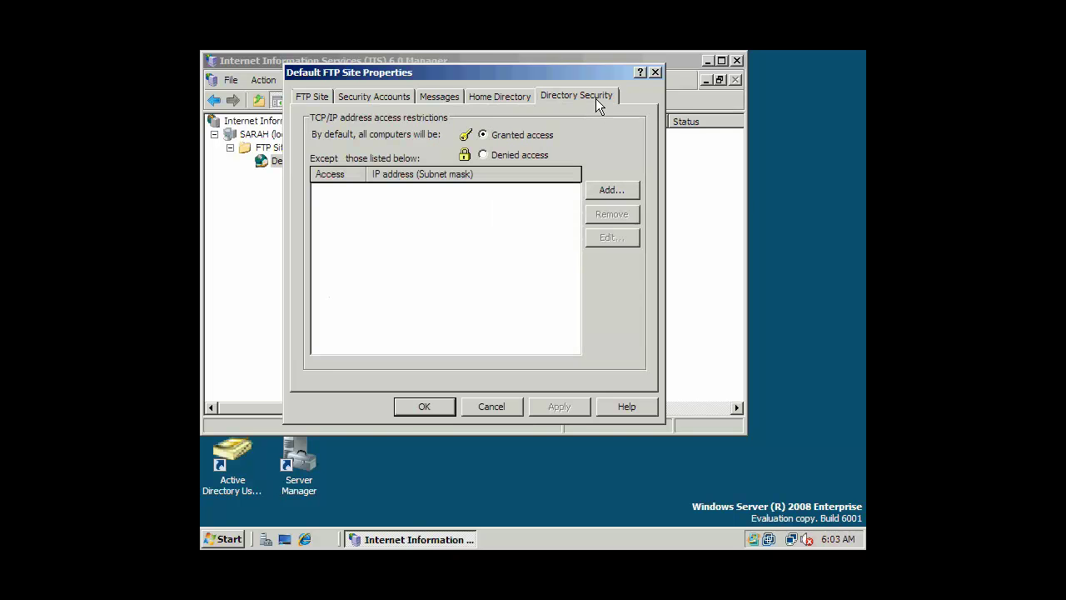
{"action": "left_click", "coordinate": [656, 72]}
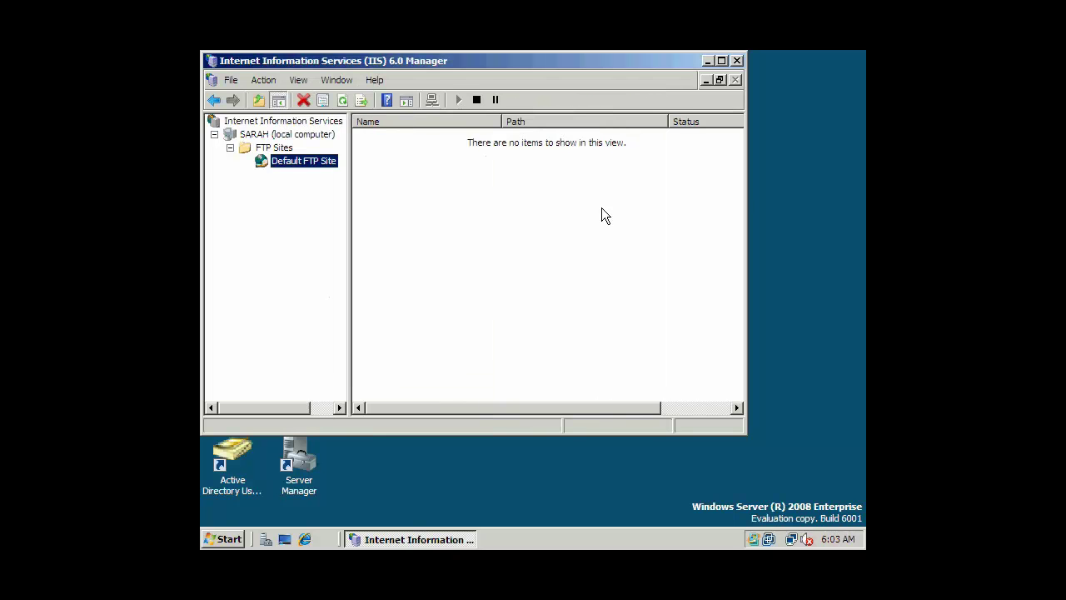
{"action": "left_click", "coordinate": [738, 60]}
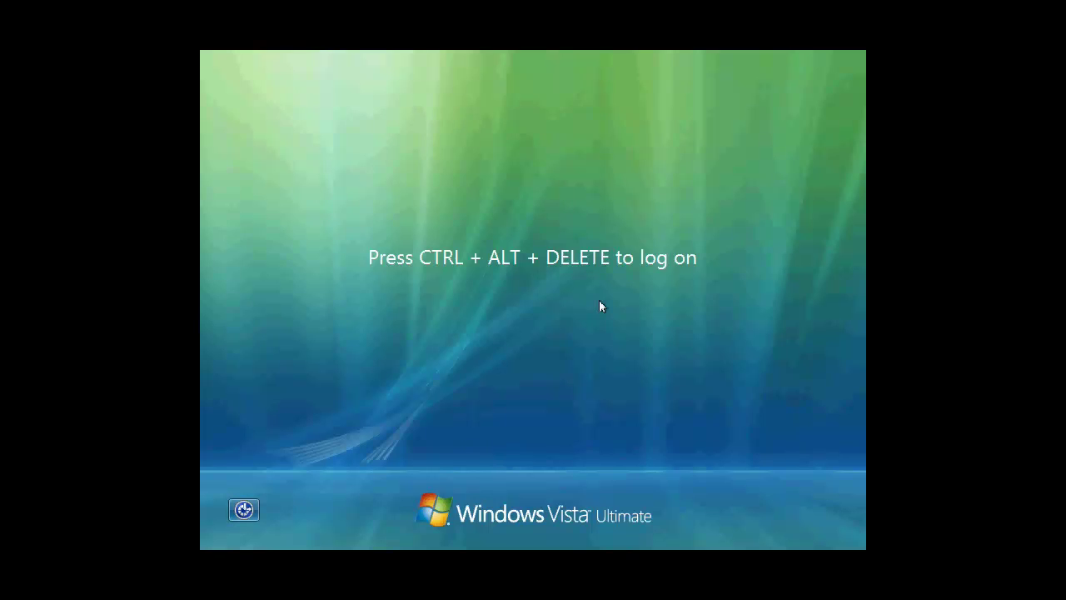
Log on to Windows Vista by entering the administrator account password
{"action": "key", "text": "ctrl+alt+Delete"}
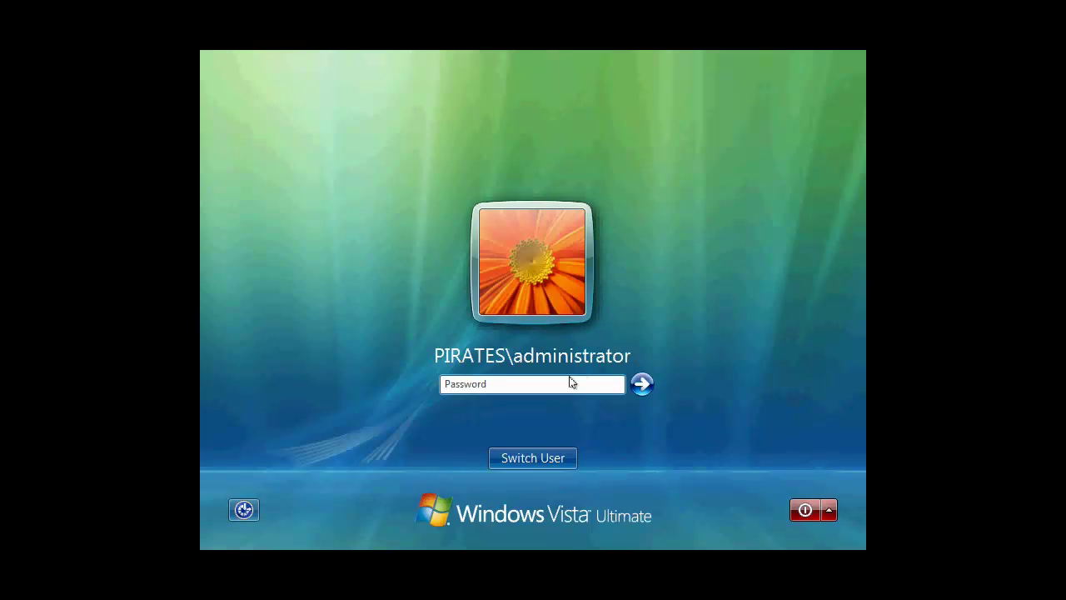
{"action": "type", "text": "********"}
{"action": "key", "text": "Return"}
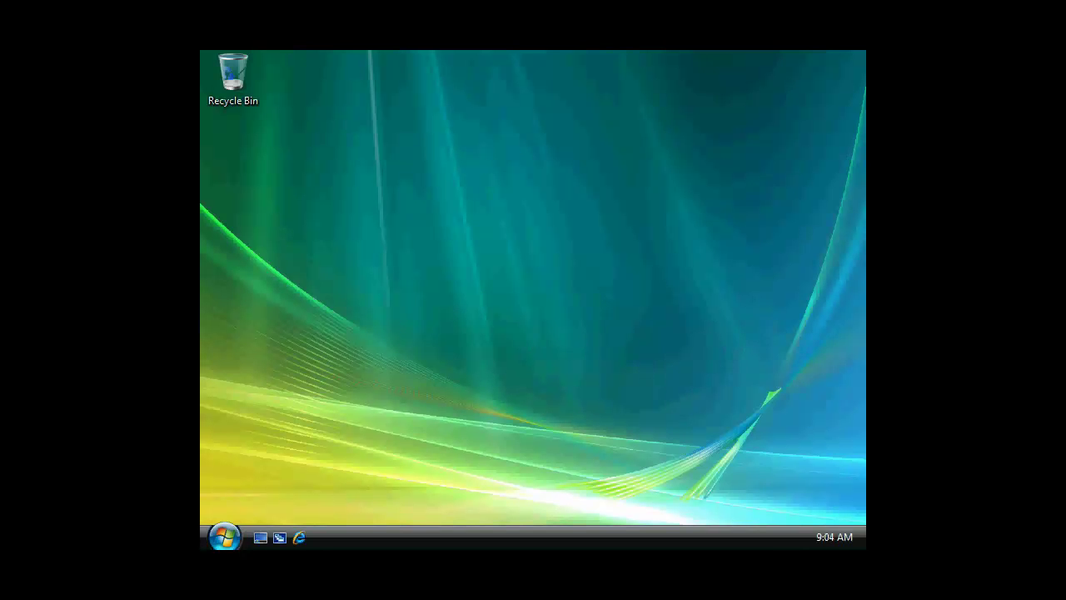
Launch Command Prompt by searching for cmd from the Start menu
{"action": "left_click", "coordinate": [225, 538]}
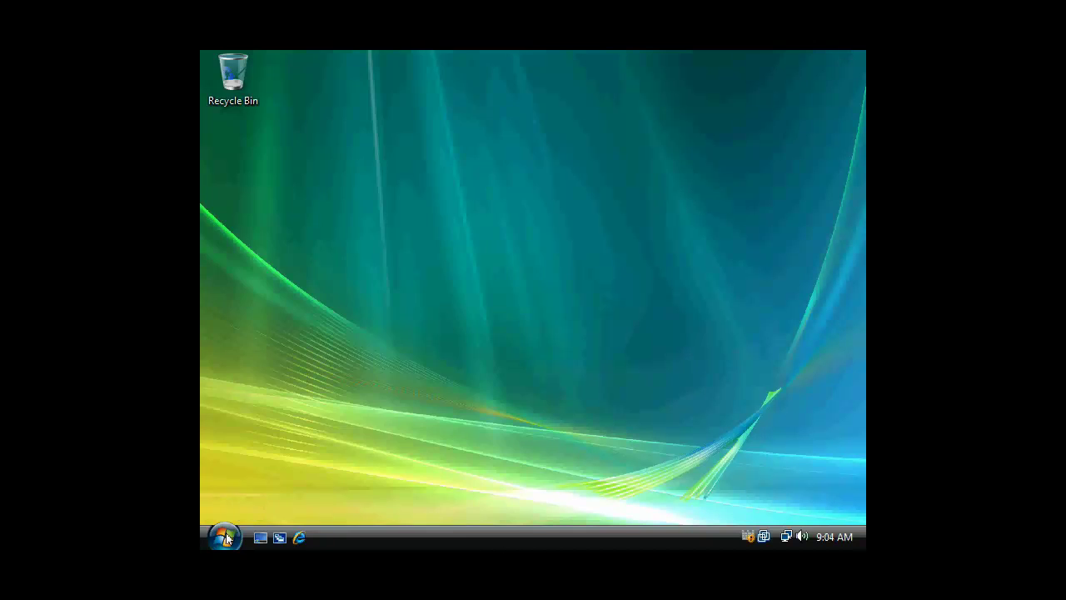
{"action": "left_click", "coordinate": [264, 509]}
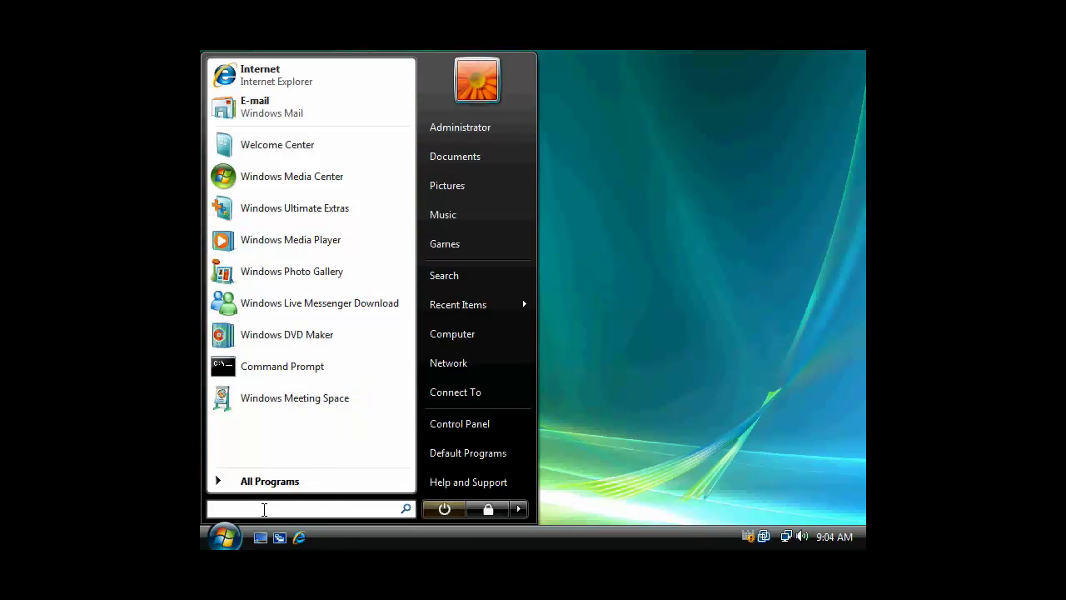
{"action": "type", "text": "cmd"}
{"action": "key", "text": "Return"}
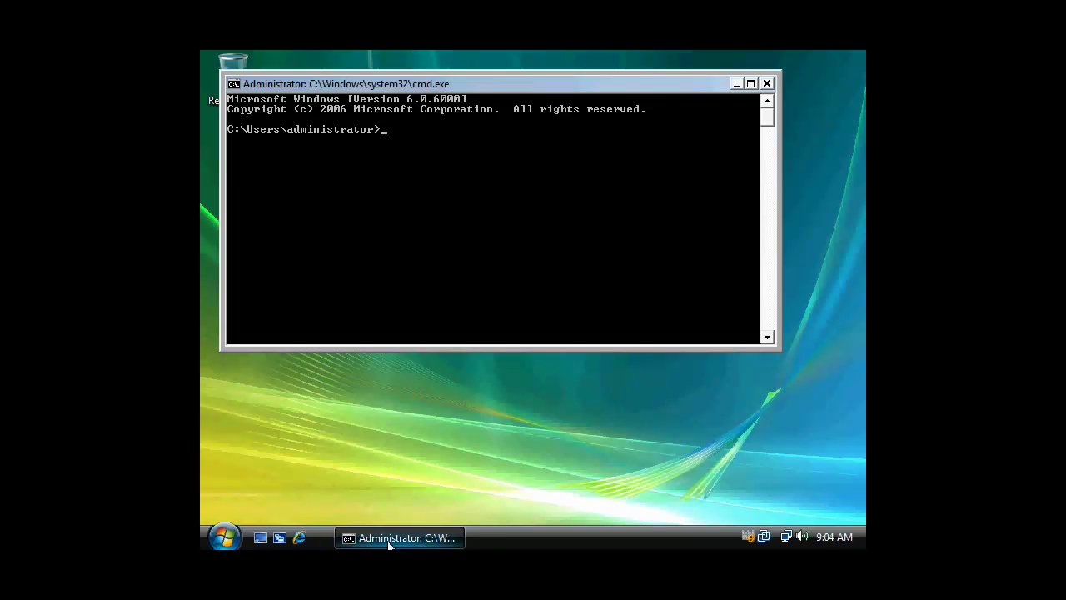
Set the console colours to a white screen background with black screen text
{"action": "right_click", "coordinate": [446, 539]}
{"action": "left_click", "coordinate": [465, 532]}
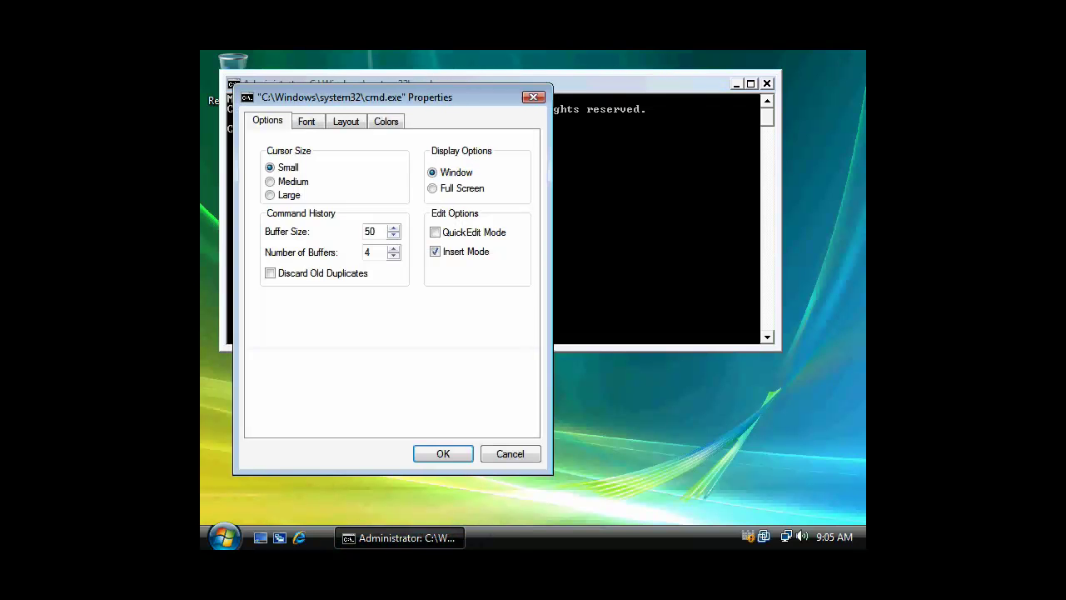
{"action": "left_click", "coordinate": [368, 121]}
{"action": "left_click", "coordinate": [511, 254]}
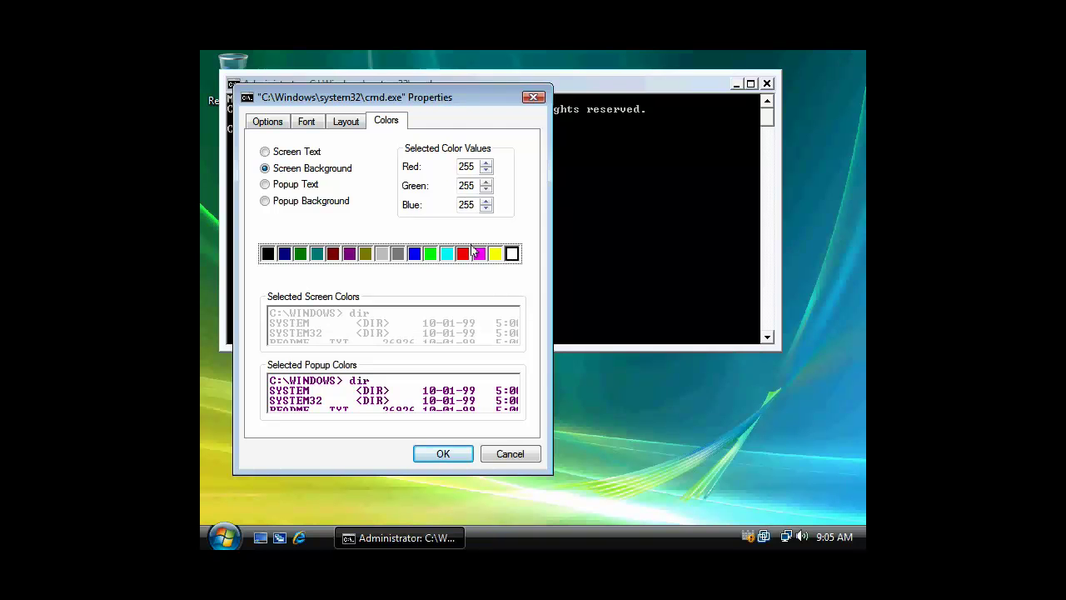
{"action": "left_click", "coordinate": [283, 152]}
{"action": "left_click", "coordinate": [267, 253]}
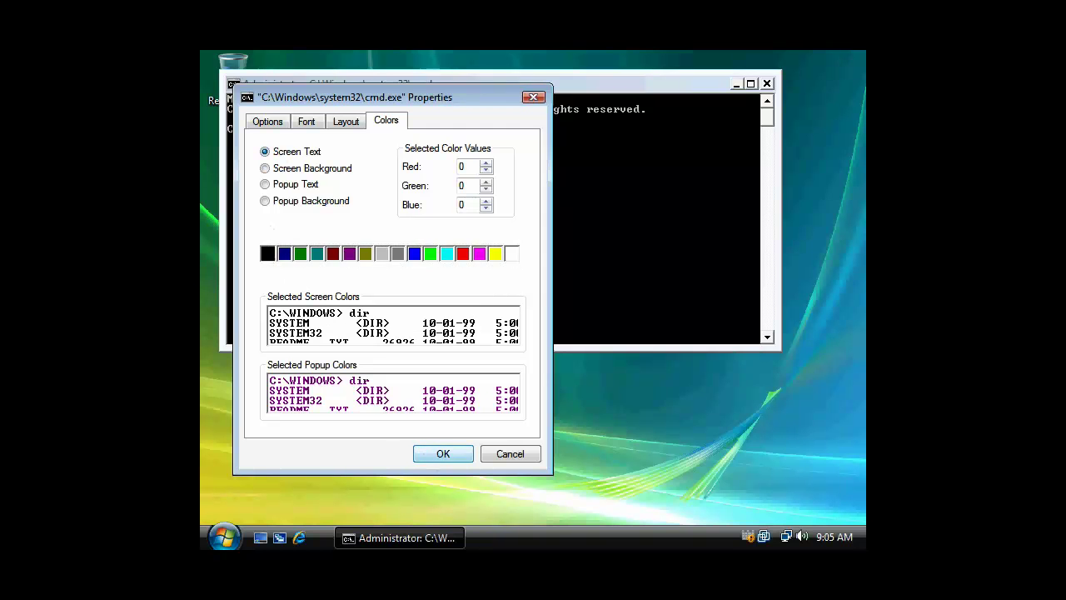
{"action": "left_click", "coordinate": [443, 454]}
Switch to the root of C: with cd\ and clear the screen with cls
{"action": "type", "text": "cd\\"}
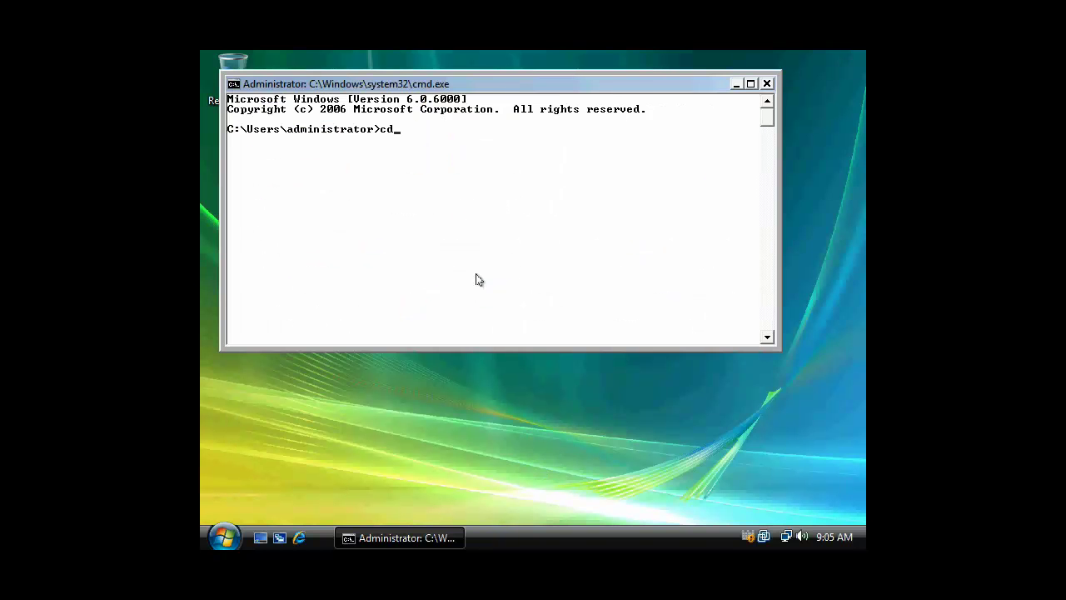
{"action": "key", "text": "Return"}
{"action": "type", "text": "cls"}
{"action": "key", "text": "Return"}
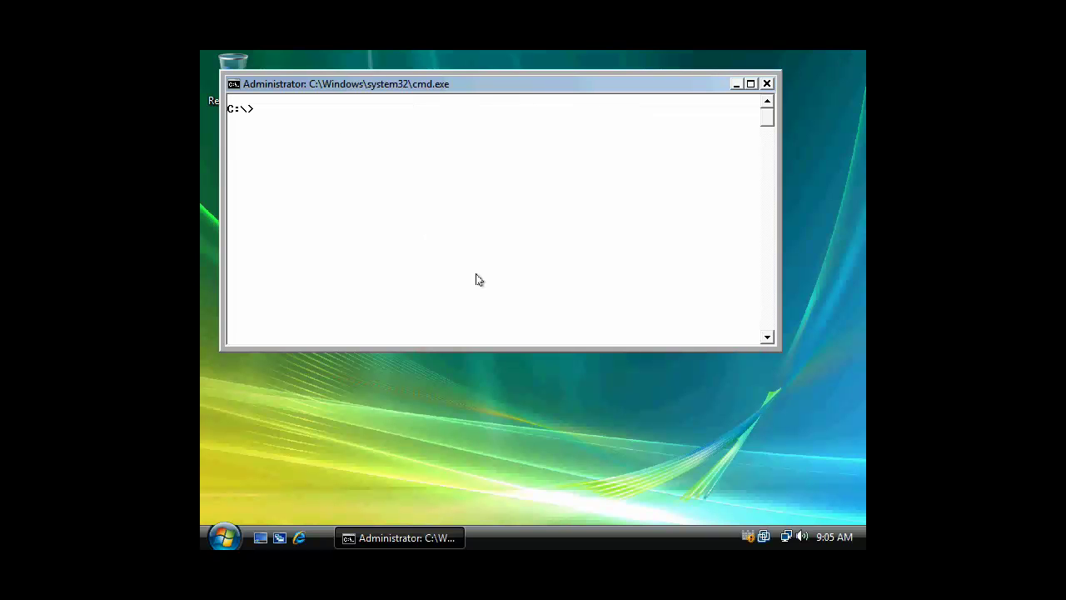
Change the console font to the 16 x 12 raster size
{"action": "right_click", "coordinate": [443, 540]}
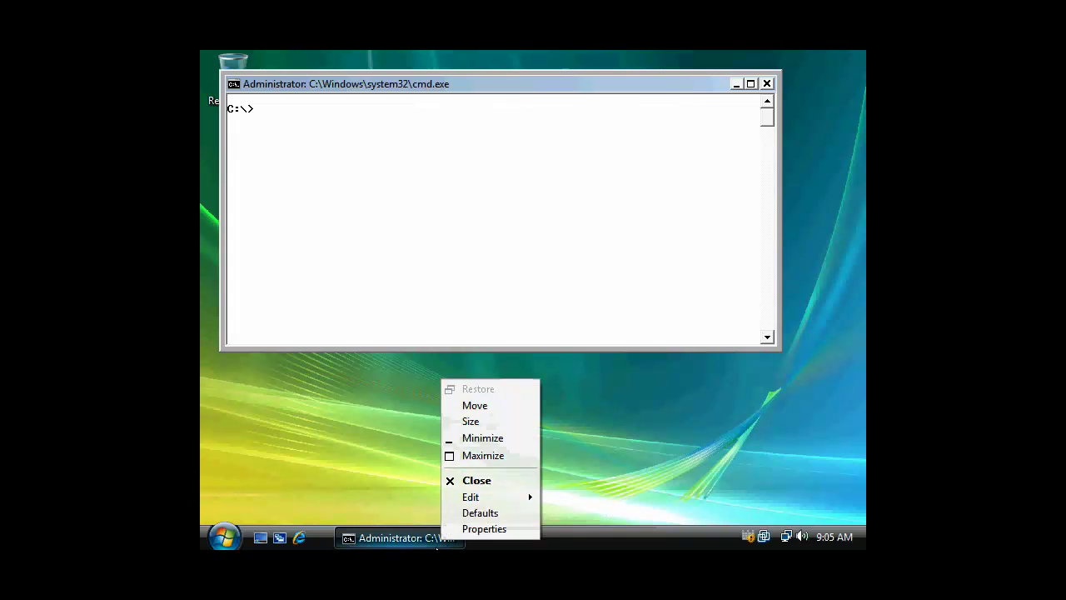
{"action": "left_click", "coordinate": [500, 529]}
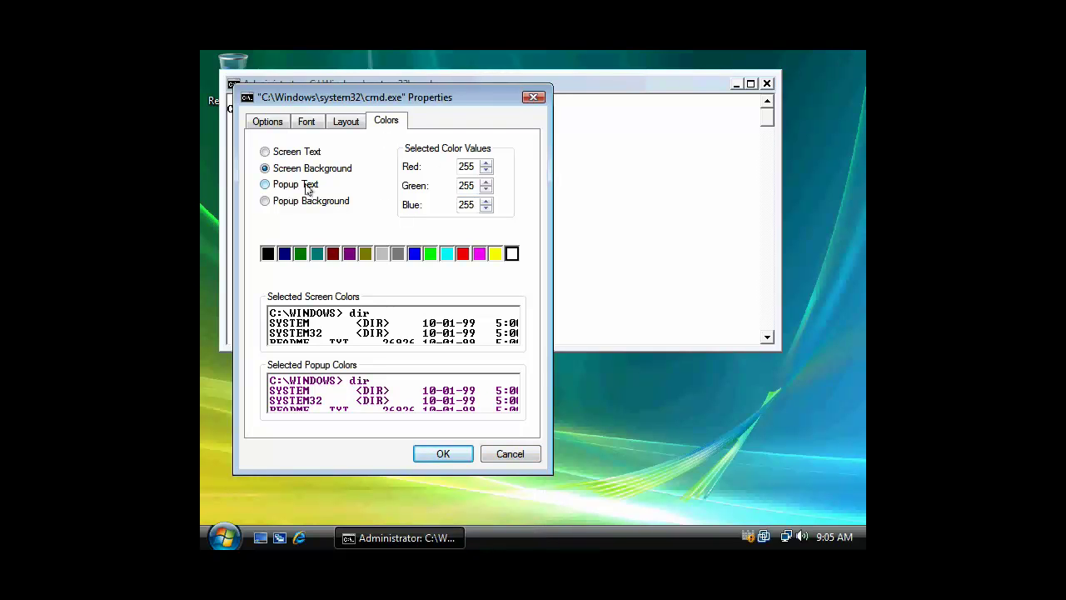
{"action": "left_click", "coordinate": [310, 122]}
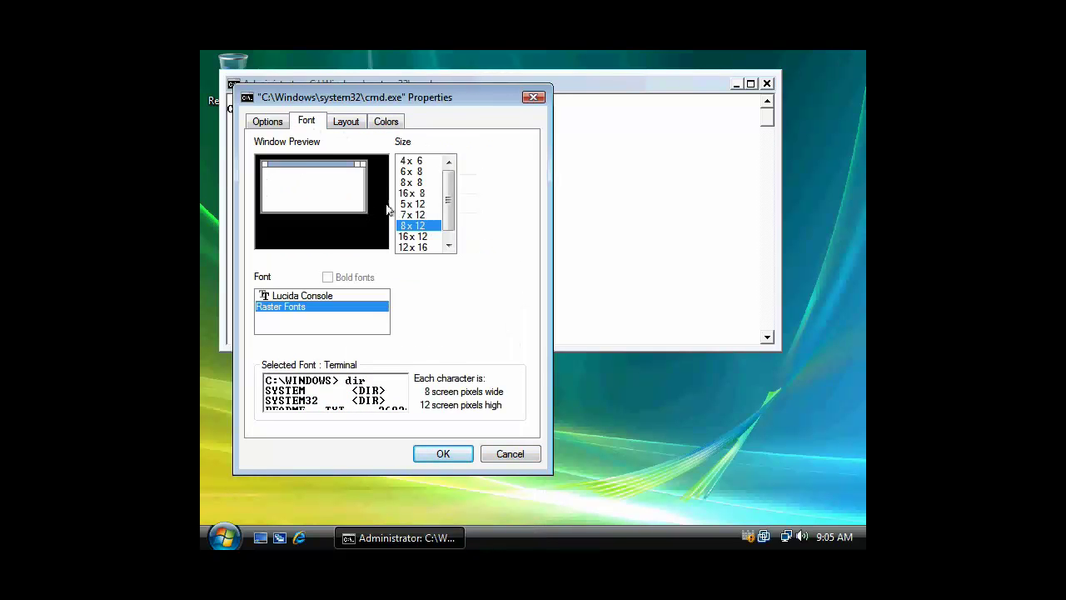
{"action": "left_click", "coordinate": [416, 237]}
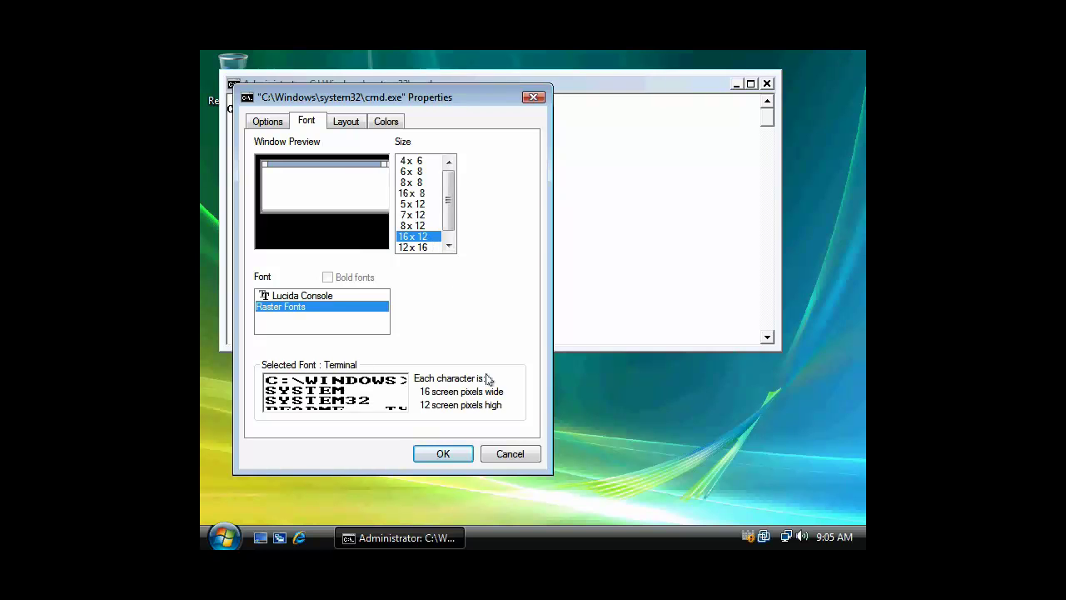
{"action": "left_click", "coordinate": [443, 454]}
Reposition the console window and make it slightly taller
{"action": "mouse_move", "coordinate": [555, 85]}
{"action": "left_mouse_down"}
{"action": "mouse_move", "coordinate": [521, 92]}
{"action": "mouse_move", "coordinate": [542, 92]}
{"action": "left_mouse_up"}
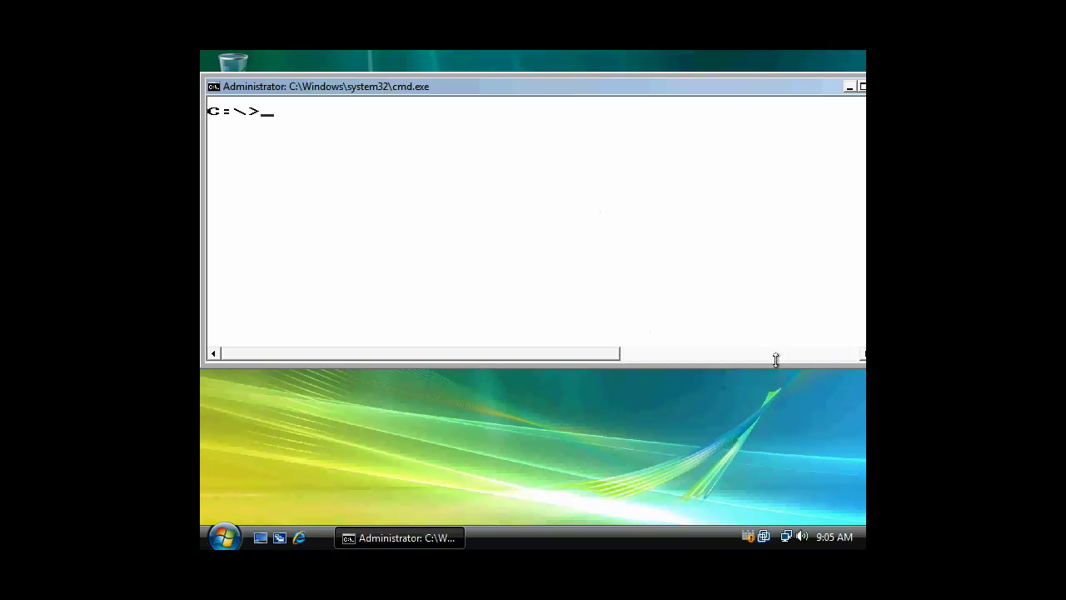
{"action": "left_click_drag", "start_coordinate": [775, 360], "coordinate": [776, 371]}
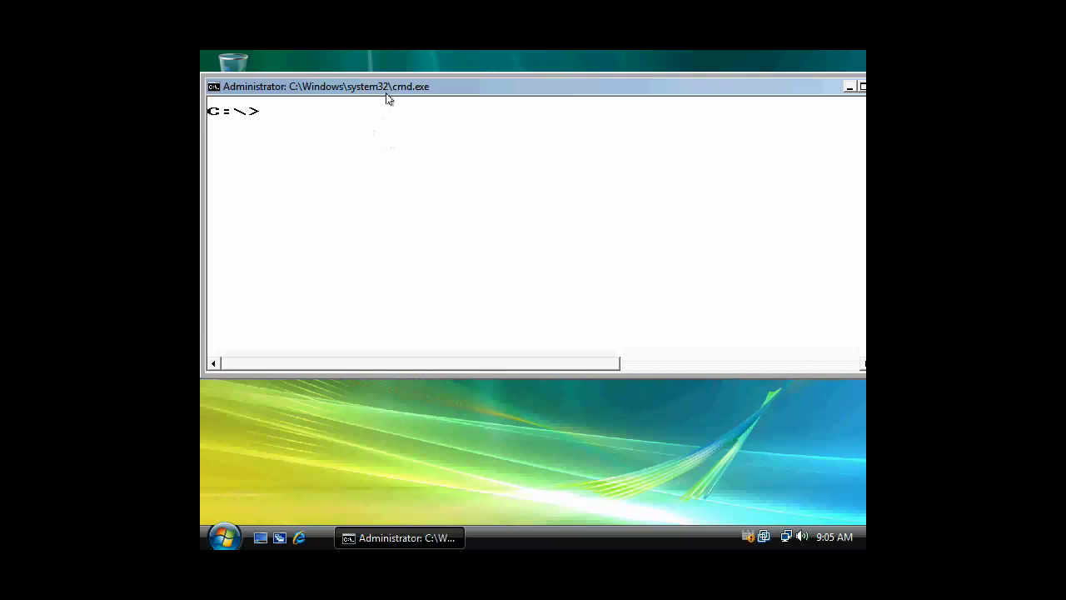
{"action": "left_click_drag", "start_coordinate": [395, 99], "coordinate": [406, 106]}
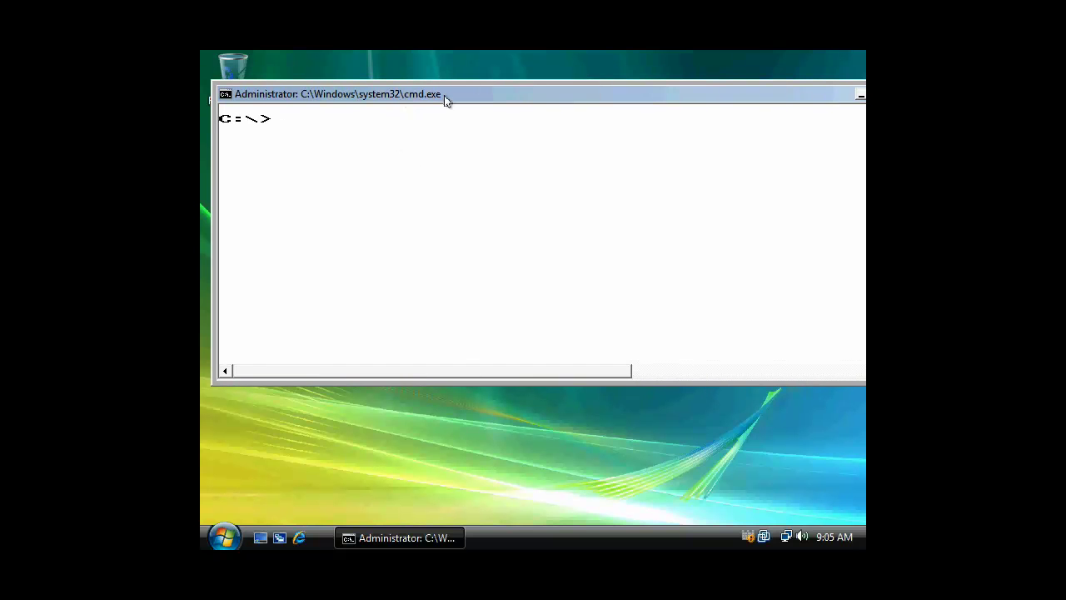
Ping the server sarah to check it is reachable
{"action": "type", "text": "ftp"}
{"action": "key", "text": "BackSpace"}
{"action": "key", "text": "BackSpace"}
{"action": "key", "text": "BackSpace"}
{"action": "key", "text": "BackSpace"}
{"action": "type", "text": "ping sarah"}
{"action": "key", "text": "Return"}
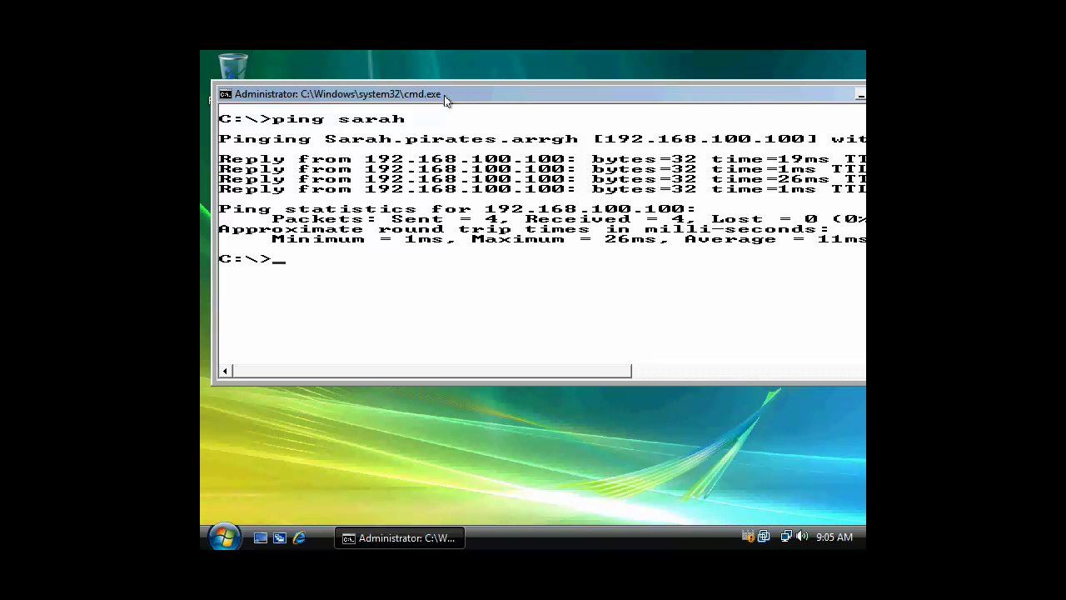
Clear the console and type 'ftp sarah' at the prompt without running it
{"action": "type", "text": "cls"}
{"action": "key", "text": "Return"}
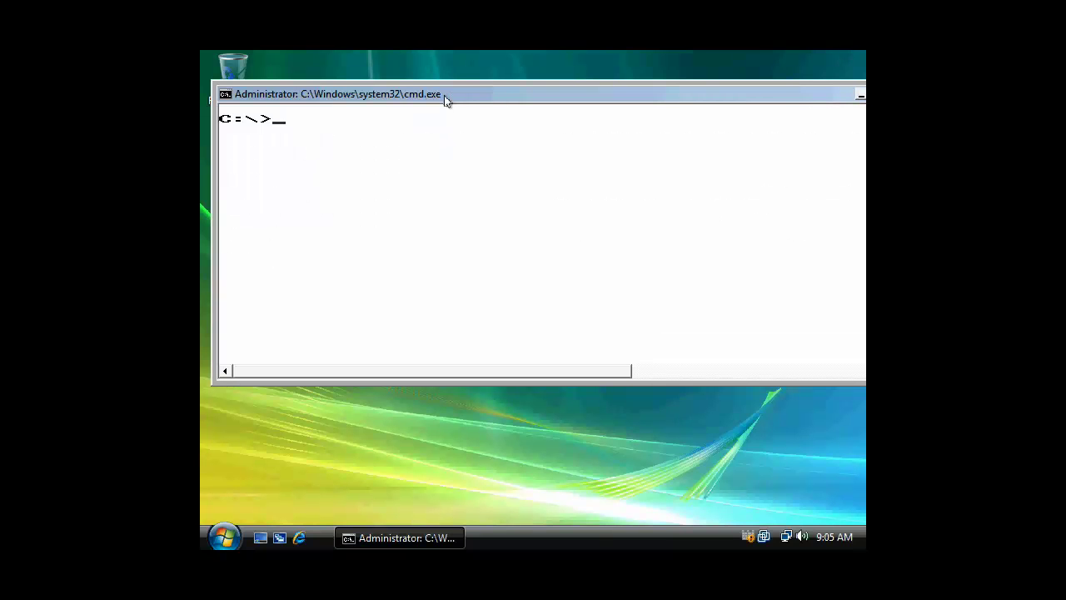
{"action": "type", "text": "ftp sarah"}
Change the console font size to 8x12 in the window's Properties
{"action": "right_click", "coordinate": [421, 538]}
{"action": "left_click", "coordinate": [467, 521]}
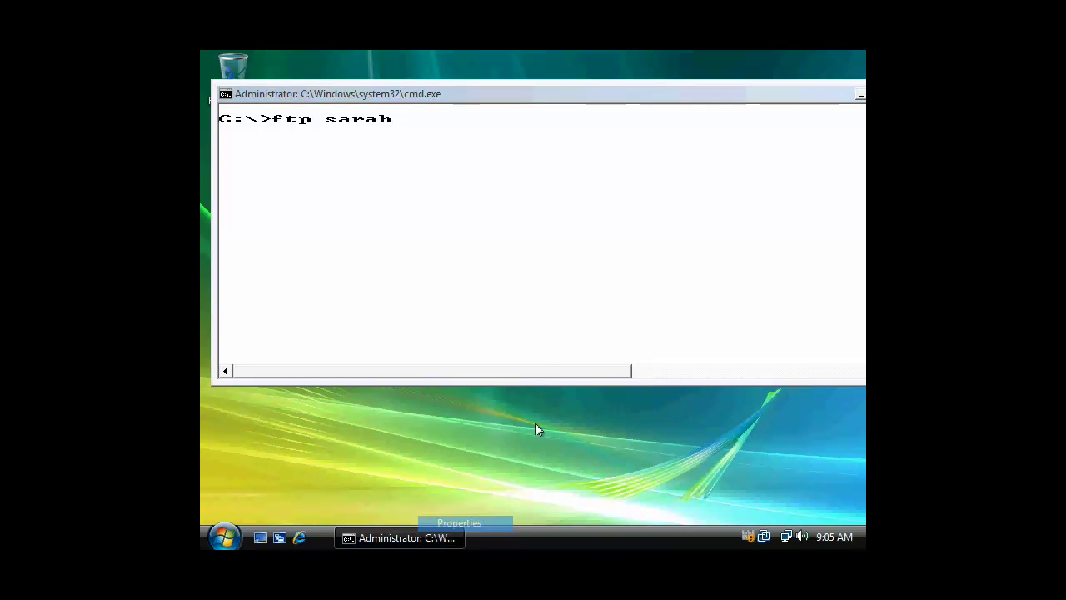
{"action": "left_click", "coordinate": [412, 237]}
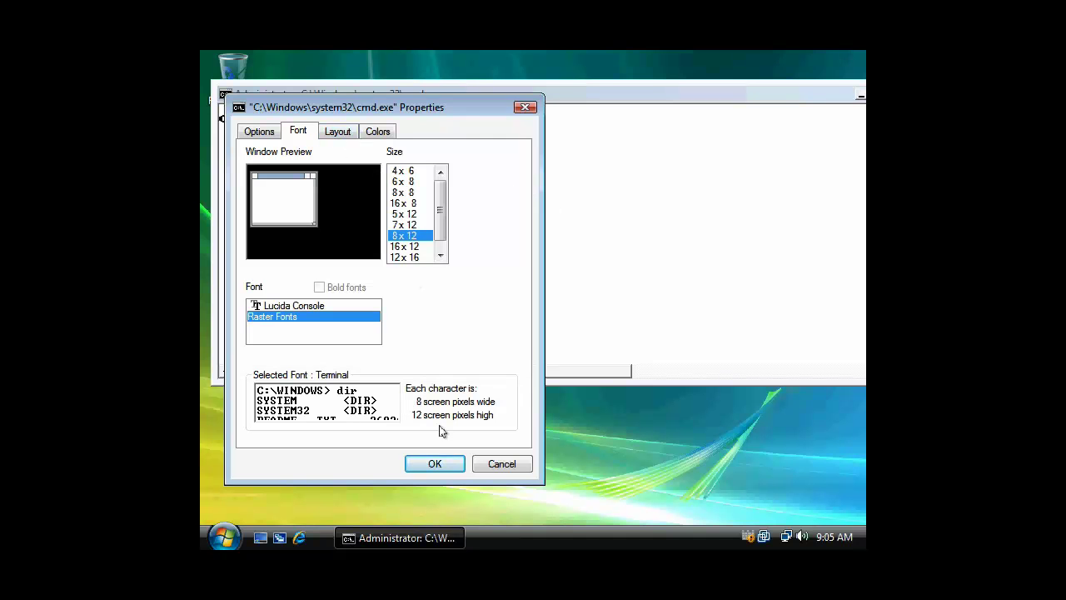
{"action": "left_click", "coordinate": [432, 464]}
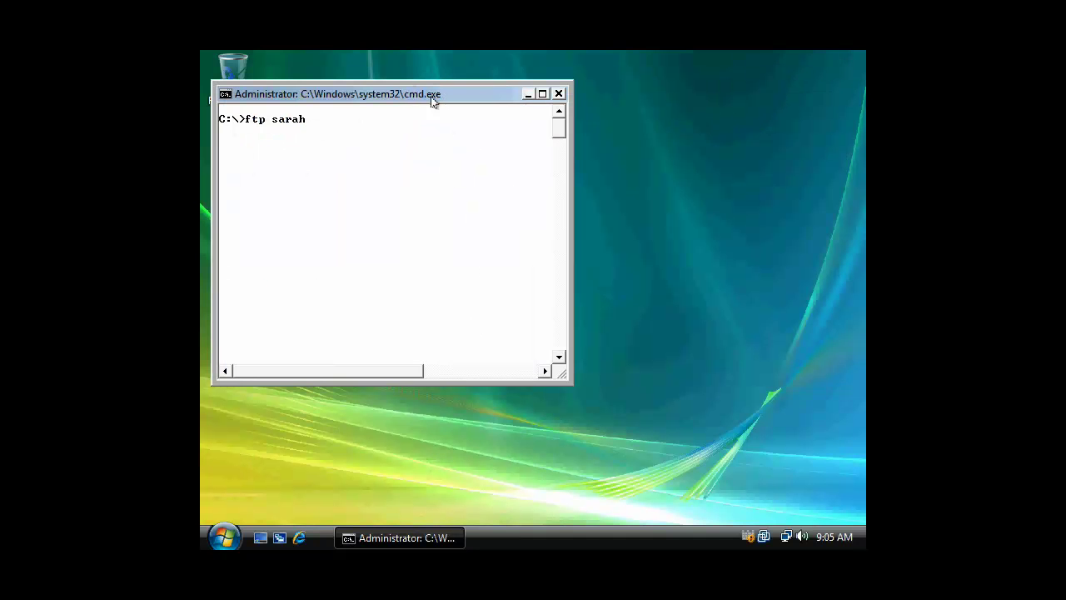
Move and enlarge the console window, then run the ftp command to reach the pirate welcome banner
{"action": "left_click_drag", "start_coordinate": [433, 100], "coordinate": [559, 127]}
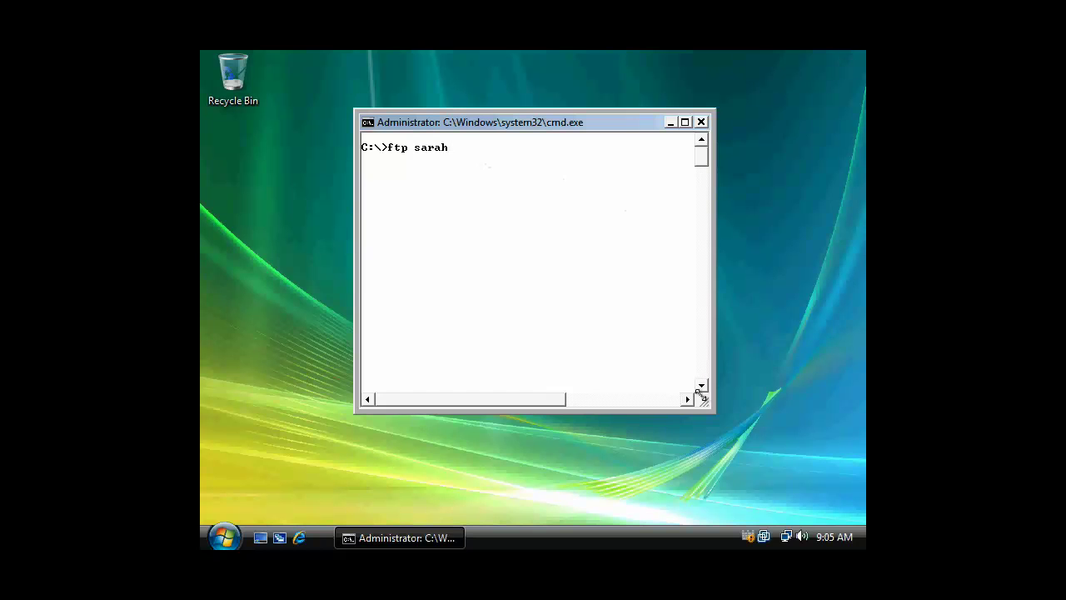
{"action": "left_click_drag", "start_coordinate": [708, 410], "coordinate": [723, 421]}
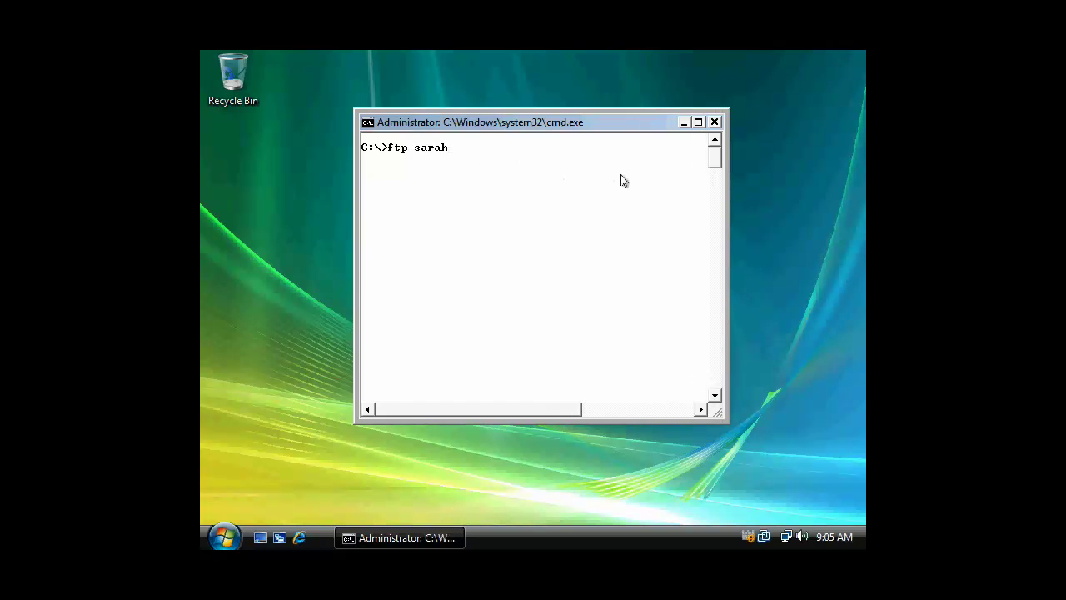
{"action": "key", "text": "Return"}
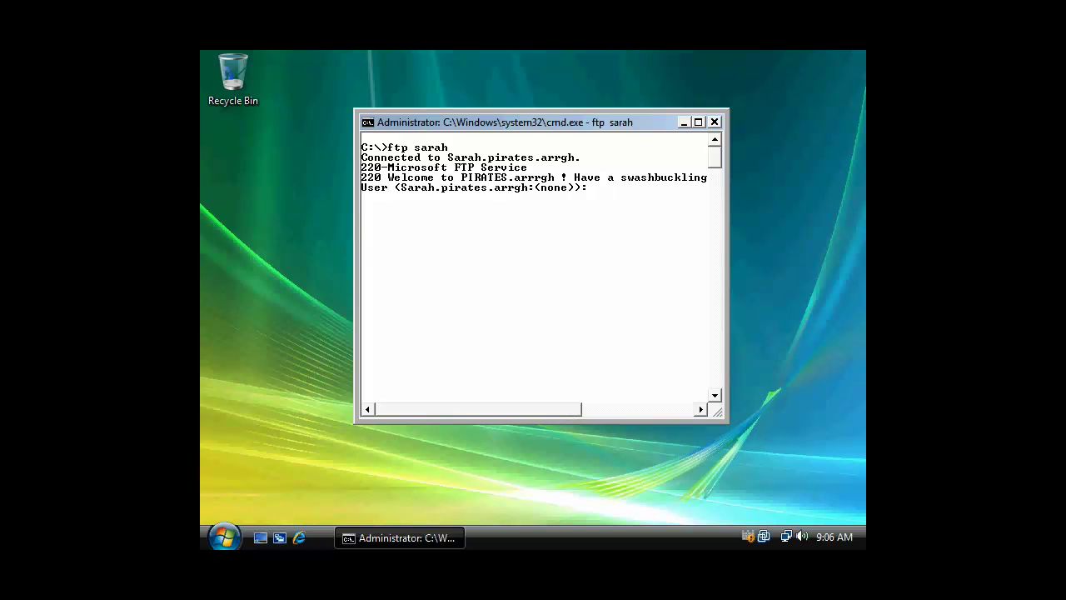
Move the console window left and widen it so full lines show
{"action": "left_click_drag", "start_coordinate": [572, 409], "coordinate": [644, 409]}
{"action": "left_click_drag", "start_coordinate": [726, 360], "coordinate": [861, 358]}
{"action": "left_click_drag", "start_coordinate": [609, 126], "coordinate": [482, 116]}
{"action": "left_click_drag", "start_coordinate": [729, 269], "coordinate": [858, 270]}
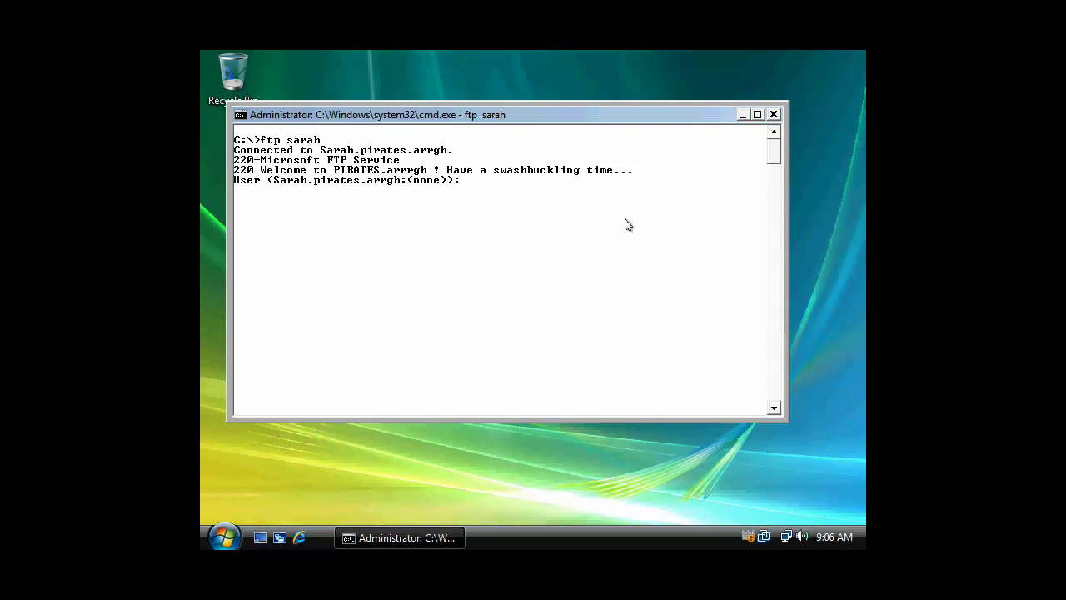
Log in as anonymous with an empty password and list the server's files with dir
{"action": "type", "text": "anonymous"}
{"action": "key", "text": "Return"}
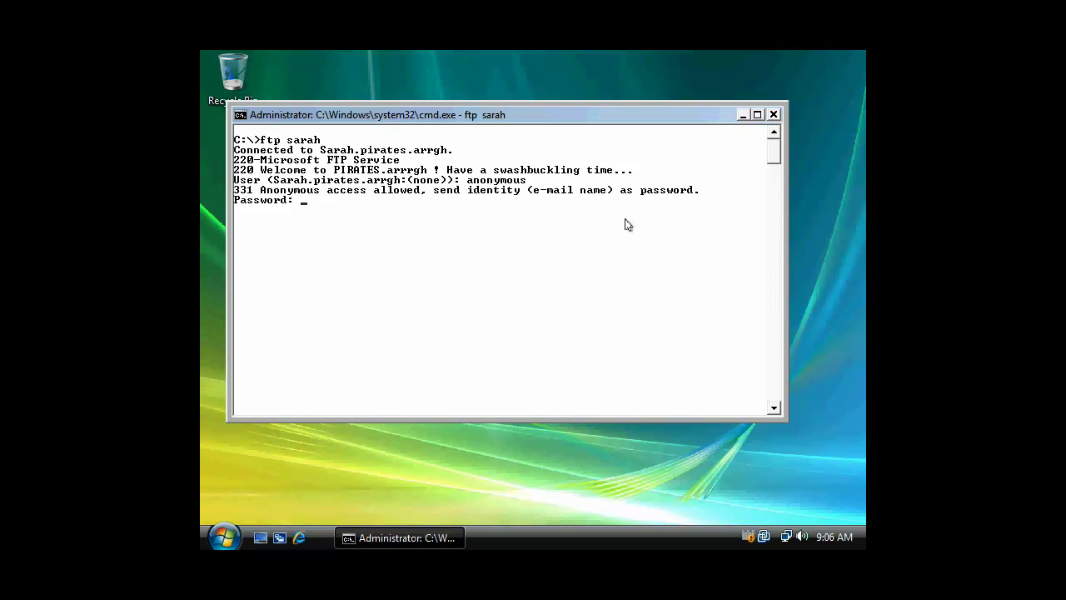
{"action": "key", "text": "Return"}
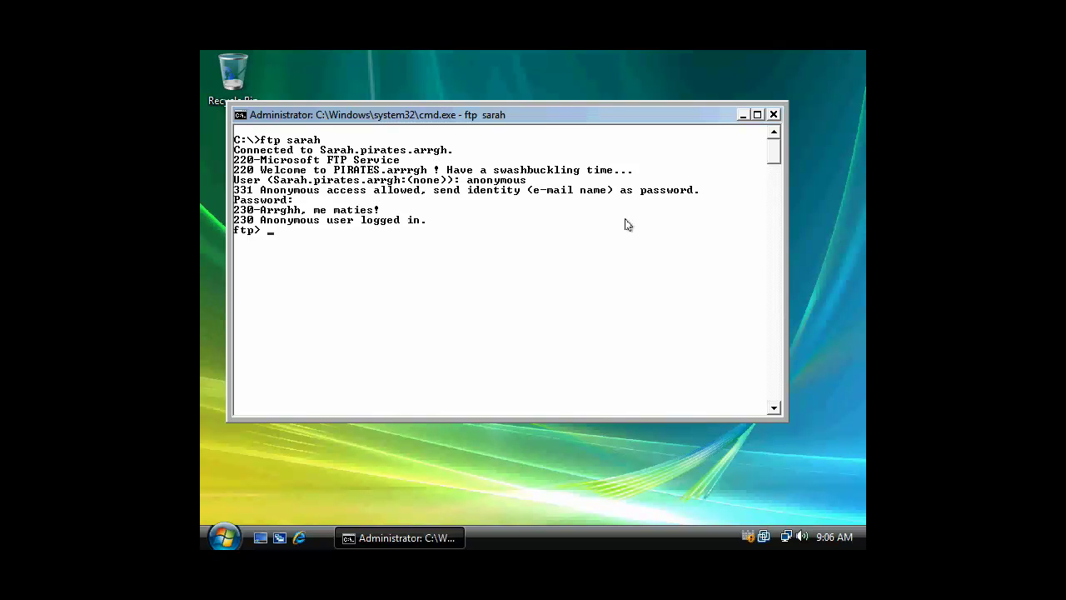
{"action": "type", "text": "dir"}
{"action": "key", "text": "Return"}
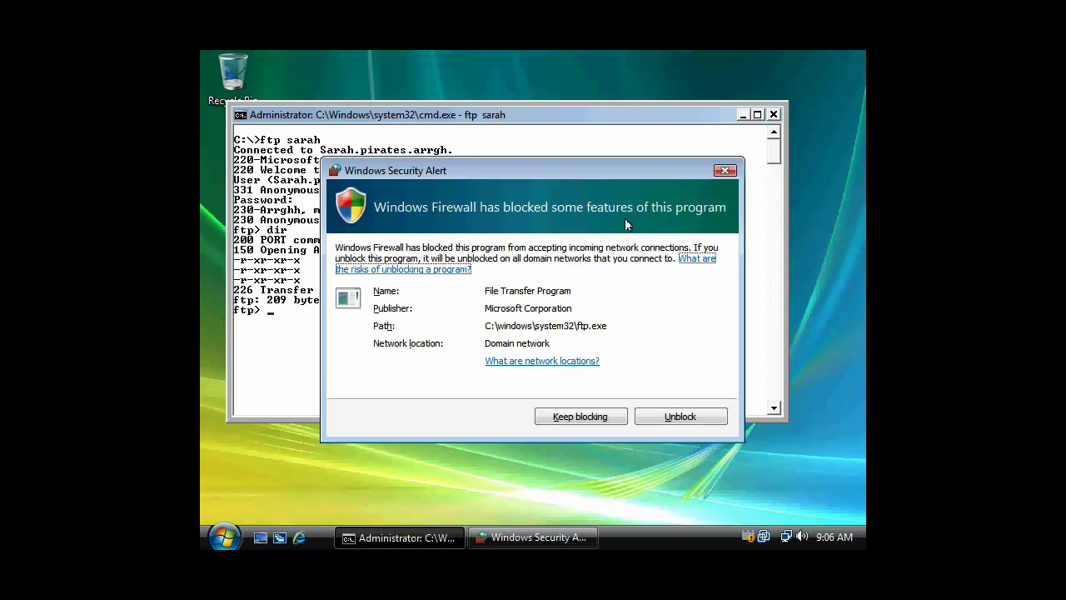
Unblock the FTP program in the firewall alert and list available FTP commands with ?
{"action": "left_click", "coordinate": [693, 422]}
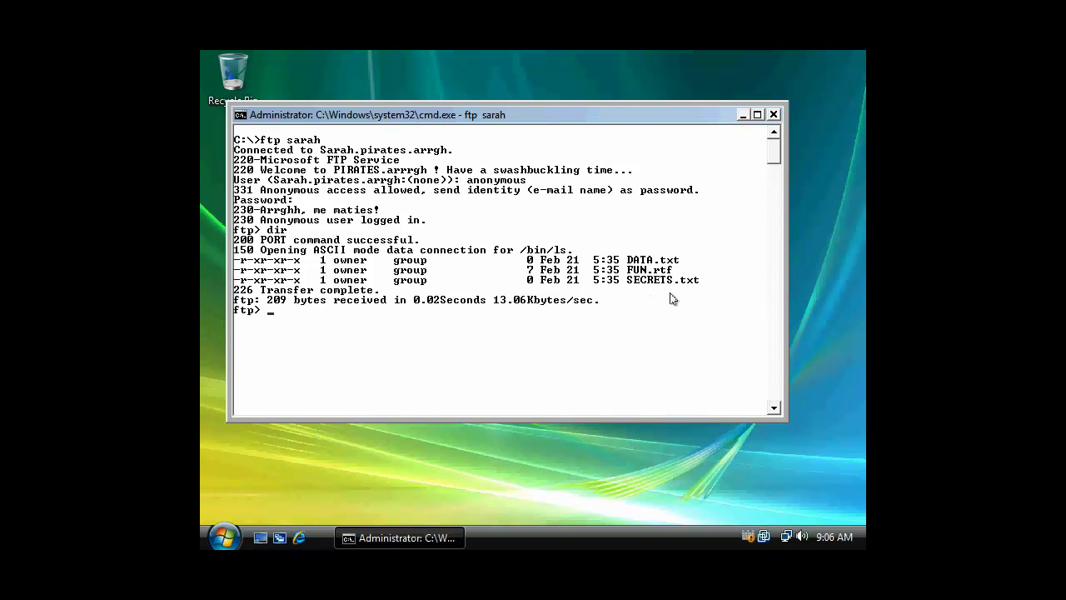
{"action": "type", "text": "?"}
{"action": "key", "text": "Return"}
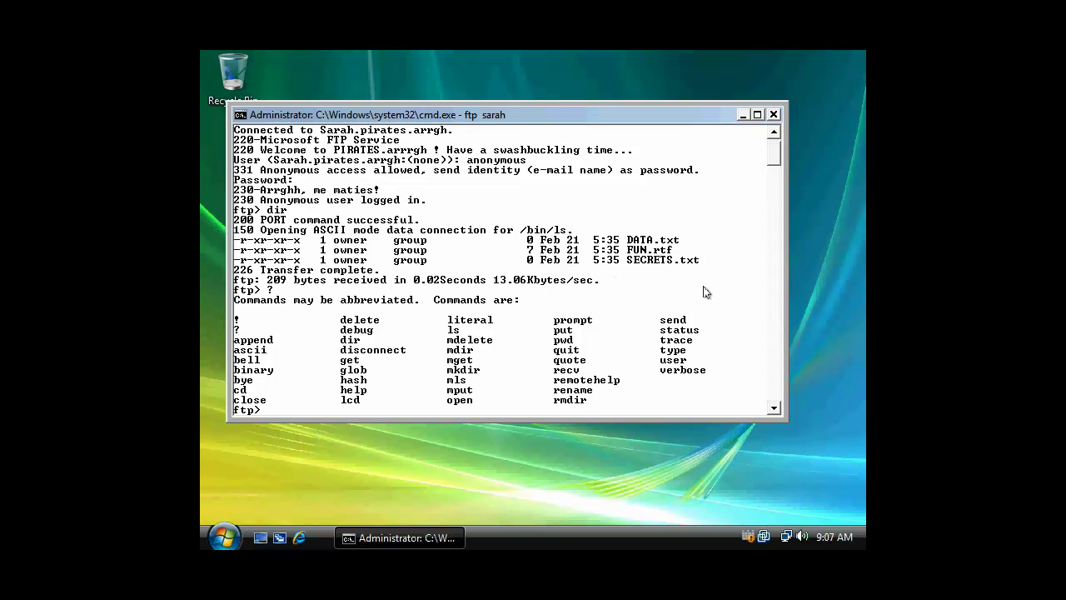
Download FUN.rtf, relist the server's files with dir, then download SECRETS.txt
{"action": "type", "text": "get FUN.rtf"}
{"action": "key", "text": "Return"}
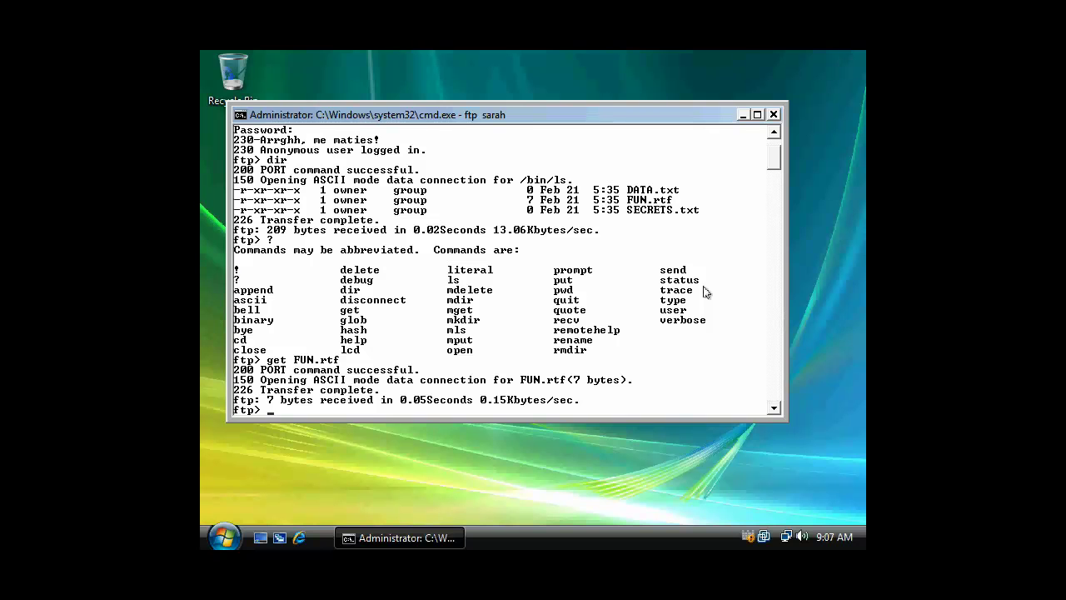
{"action": "type", "text": "dir"}
{"action": "key", "text": "Return"}
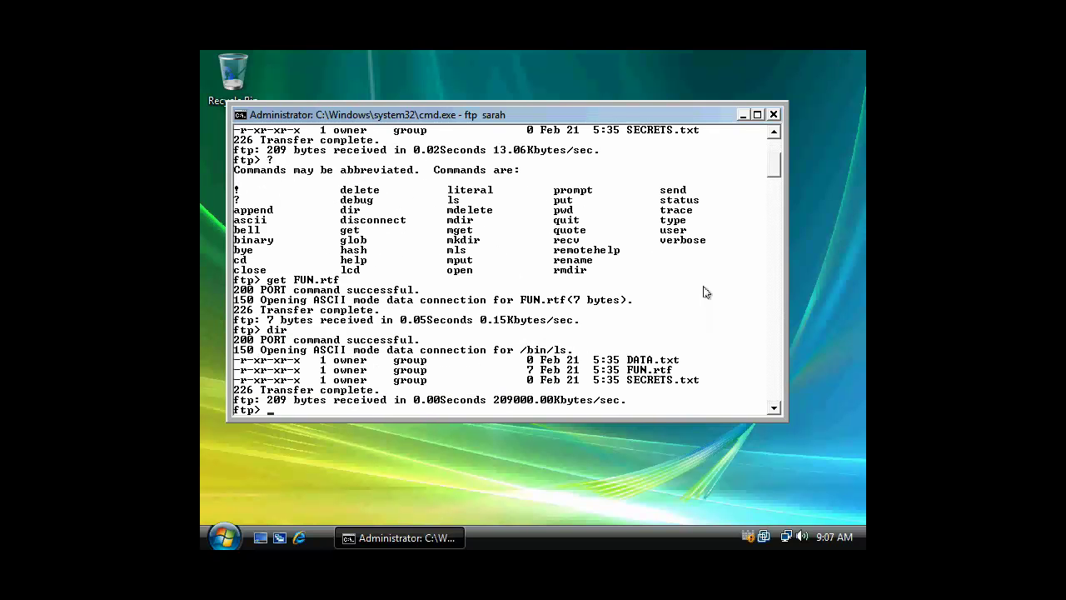
{"action": "type", "text": "get"}
{"action": "type", "text": " SECRETS"}
{"action": "type", "text": ".r"}
{"action": "key", "text": "BackSpace"}
{"action": "type", "text": "tx"}
{"action": "key", "text": "BackSpace"}
{"action": "key", "text": "BackSpace"}
{"action": "type", "text": "xt"}
{"action": "key", "text": "Return"}
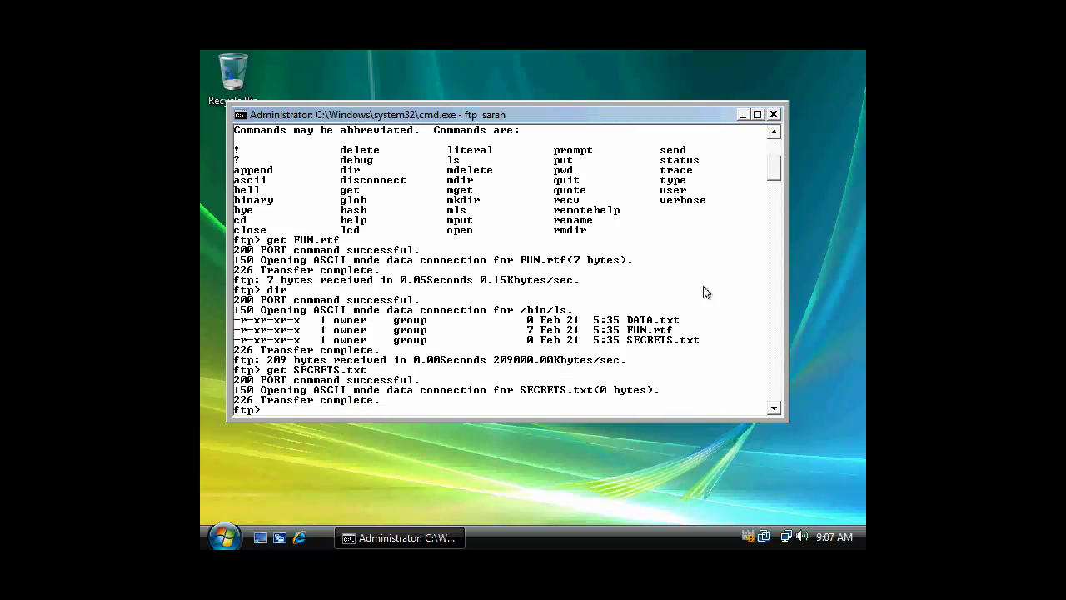
Download DATA.txt, FUN.rtf and SECRETS.txt with mget *, answering y to each
{"action": "type", "text": "mget *"}
{"action": "key", "text": "Return"}
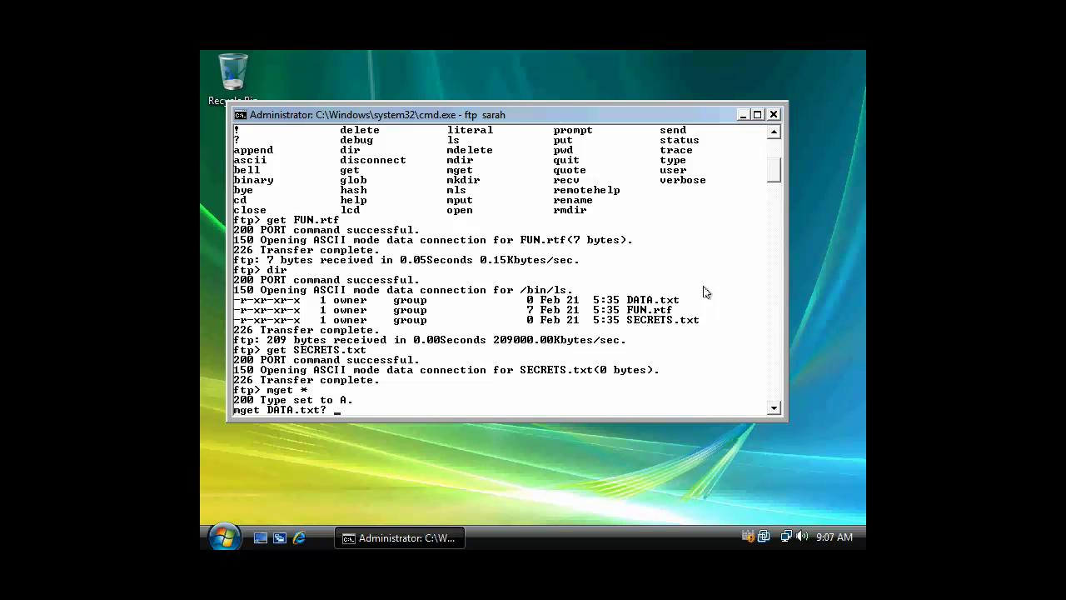
{"action": "type", "text": "y"}
{"action": "key", "text": "Return"}
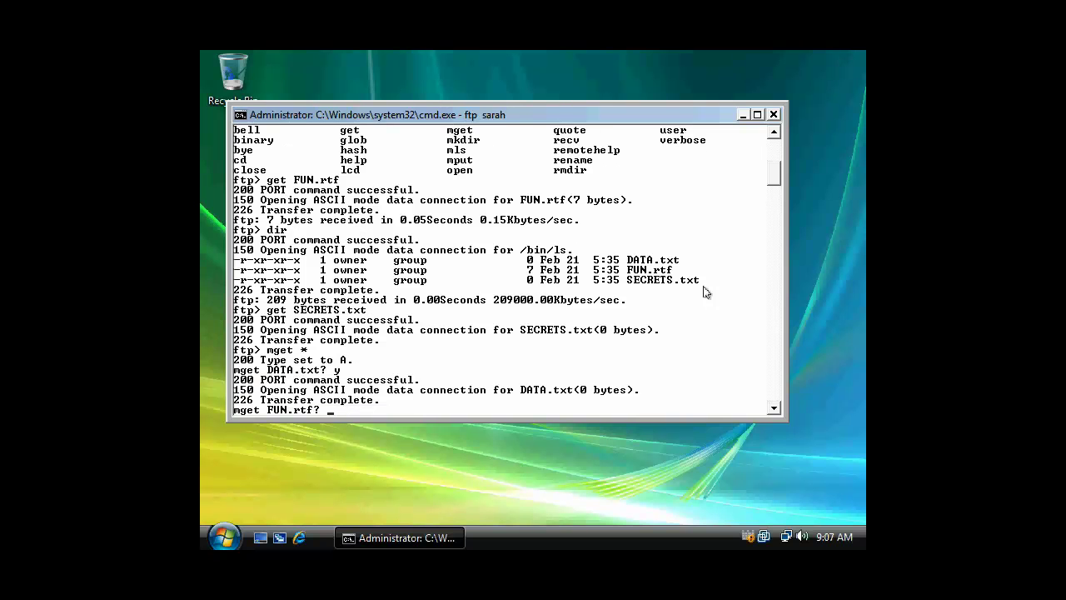
{"action": "type", "text": "y"}
{"action": "key", "text": "Return"}
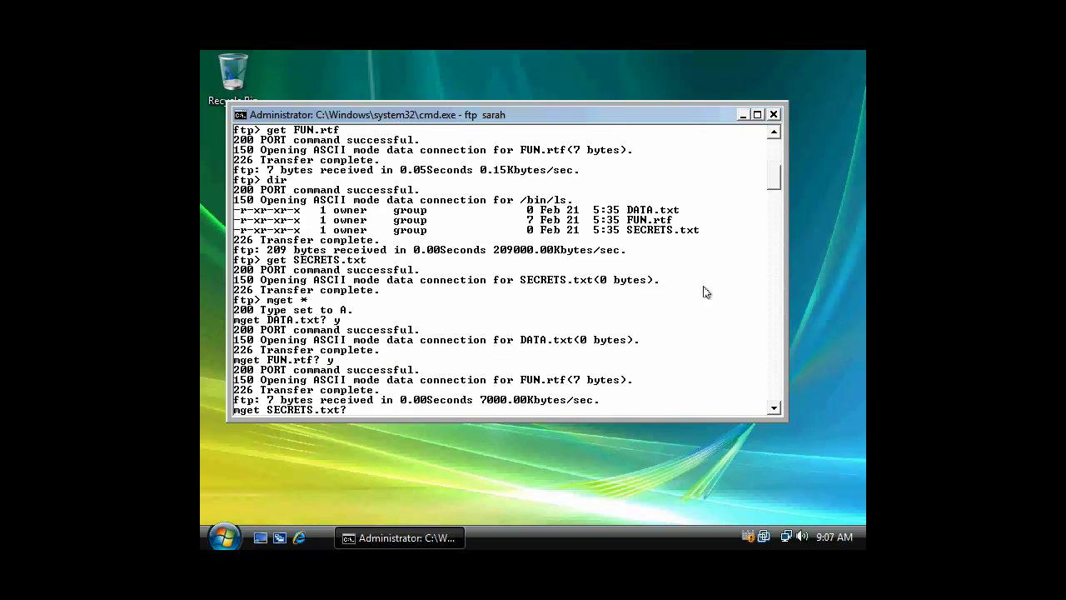
{"action": "type", "text": "y"}
{"action": "key", "text": "Return"}
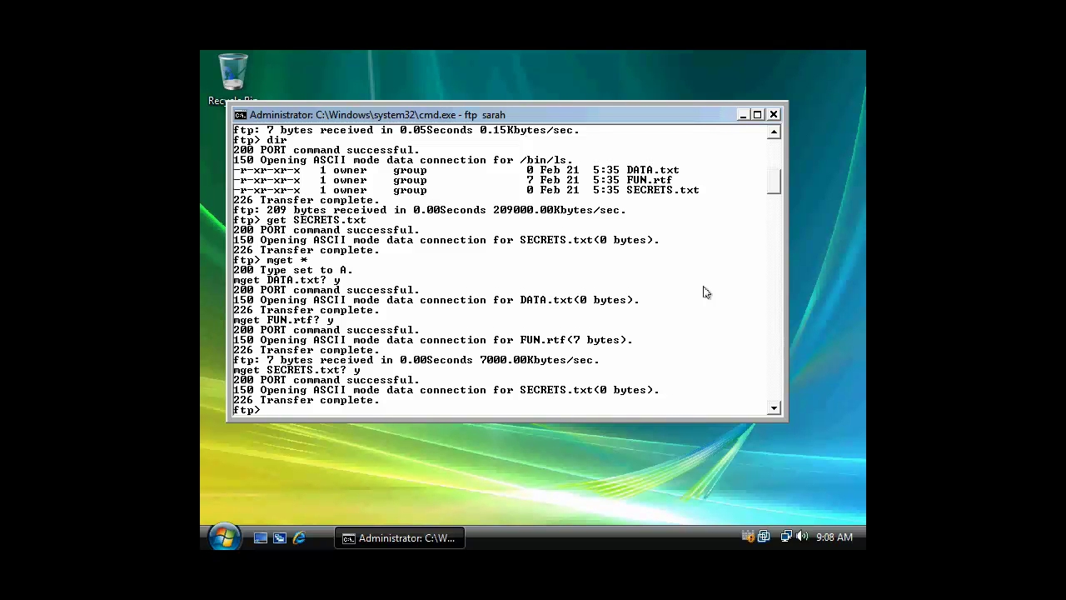
Quit the FTP session to show 'Walk the planck!', then close the console with exit
{"action": "key", "text": "Return"}
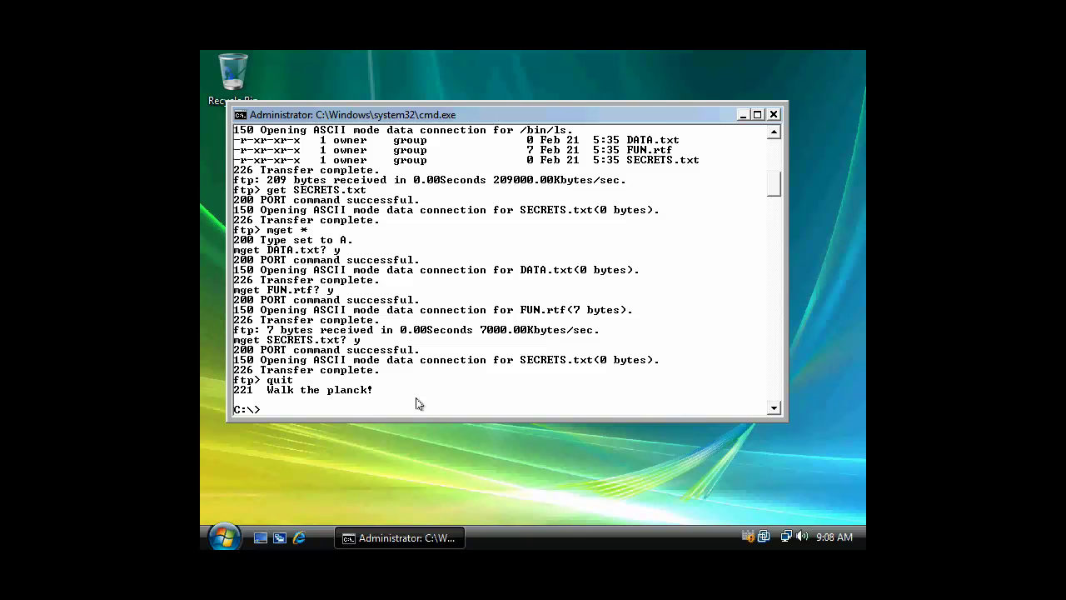
{"action": "type", "text": "exi"}
{"action": "type", "text": "t"}
{"action": "key", "text": "Return"}
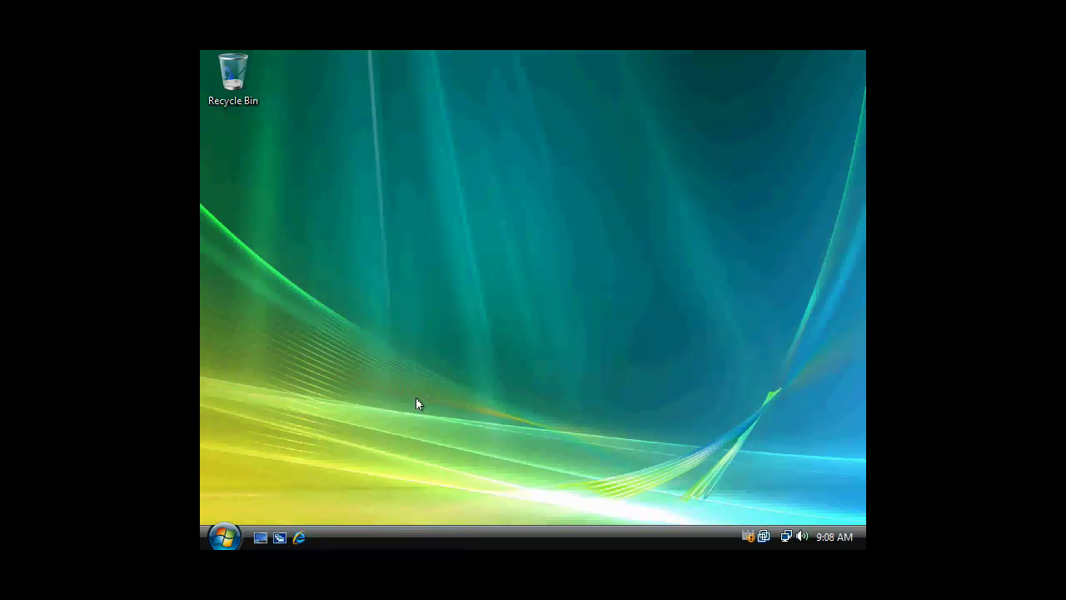